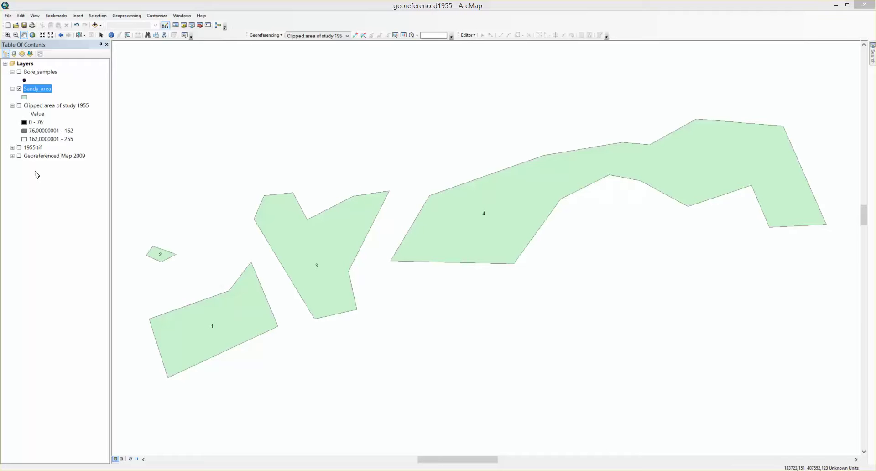
Display the Georeferenced Map 2009 and 1955.tif layers without Sandy_area, and examine the extent of the 1955 aerial photo over the map.
click(19, 156)
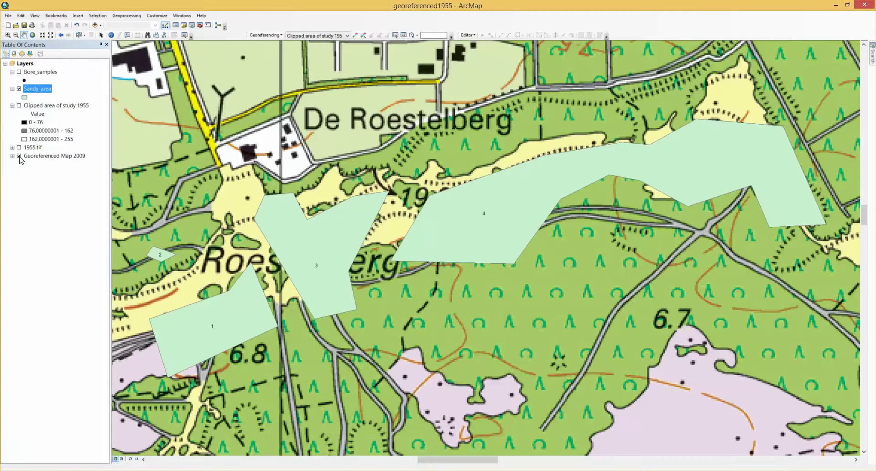
click(19, 89)
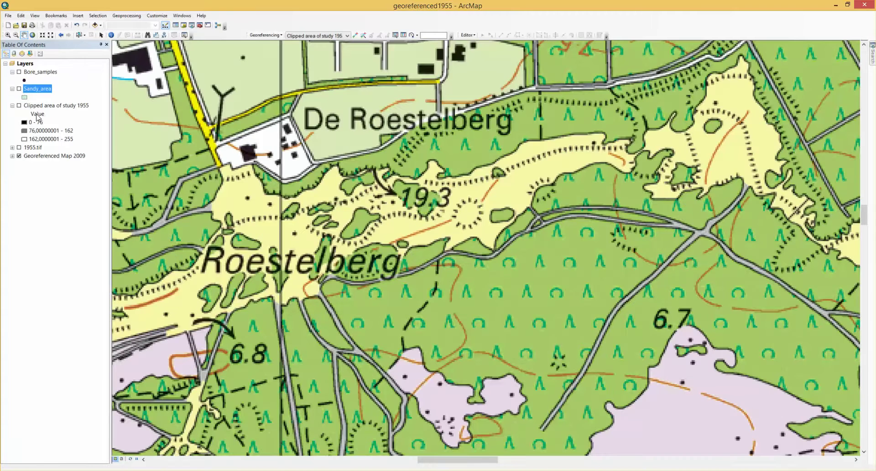
right_click(44, 157)
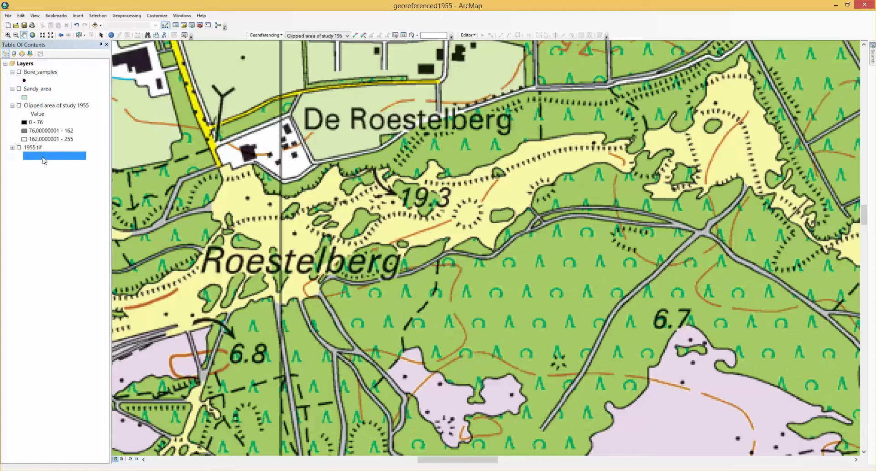
click(32, 148)
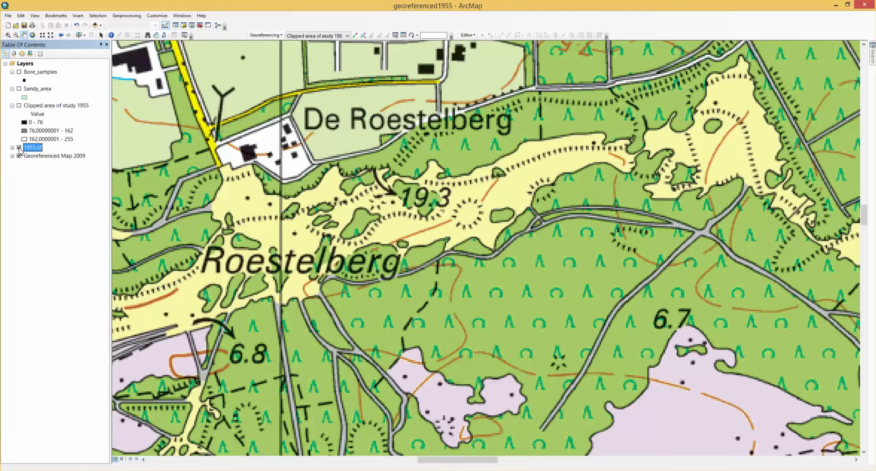
click(18, 147)
scroll(588, 304, down, 2)
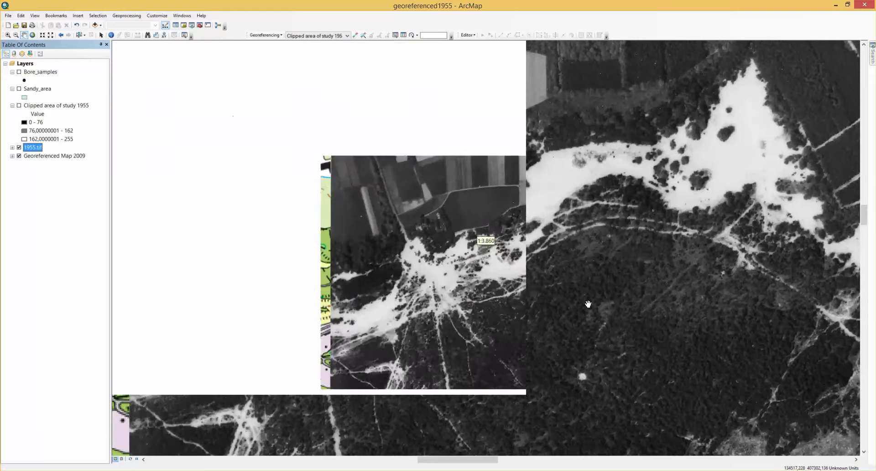
scroll(588, 304, up, 2)
scroll(589, 304, down, 1)
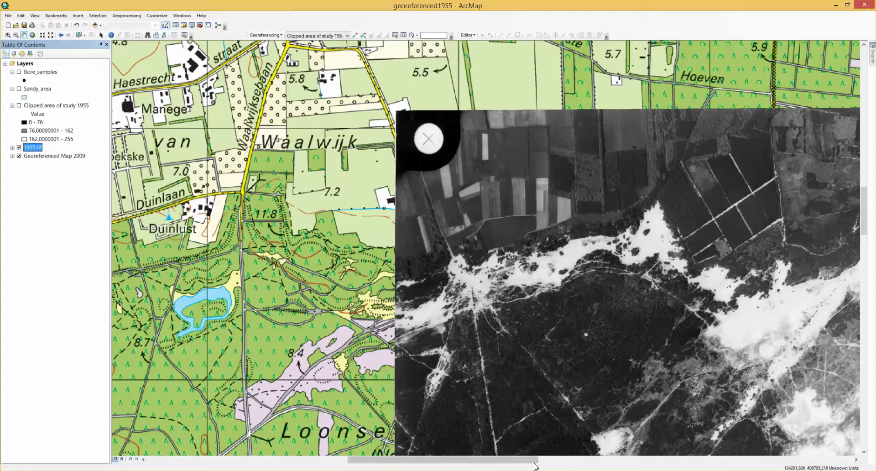
drag(524, 464, 603, 467)
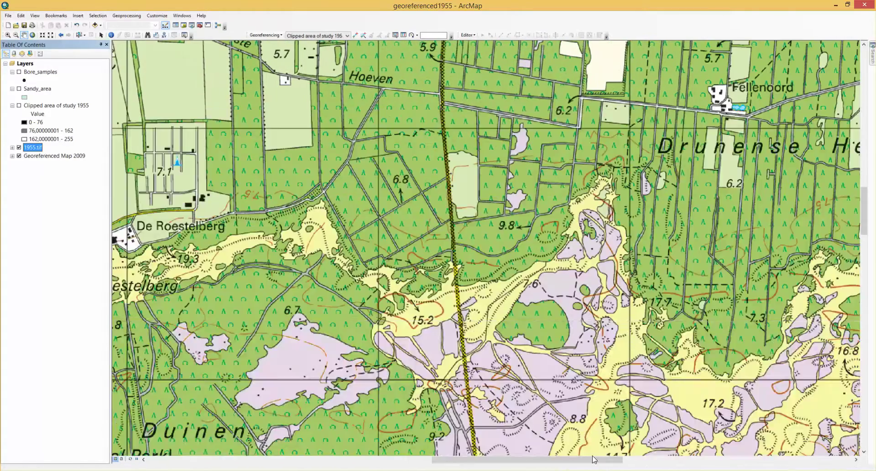
scroll(581, 429, up, 3)
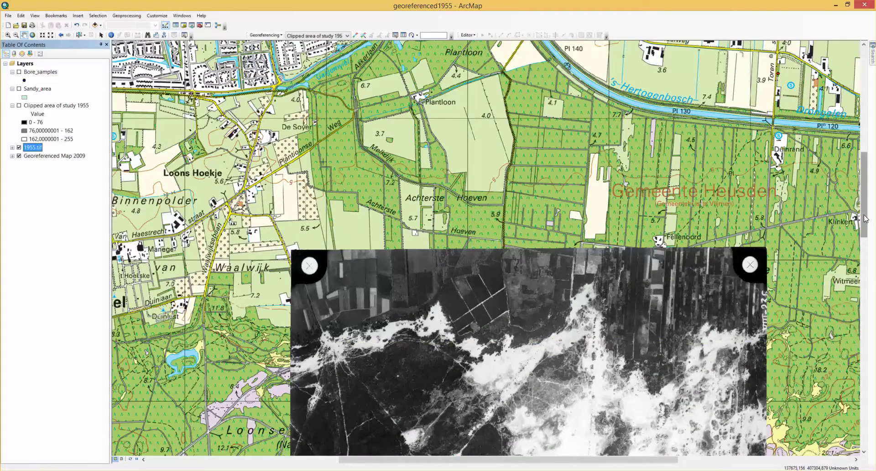
drag(866, 219, 869, 257)
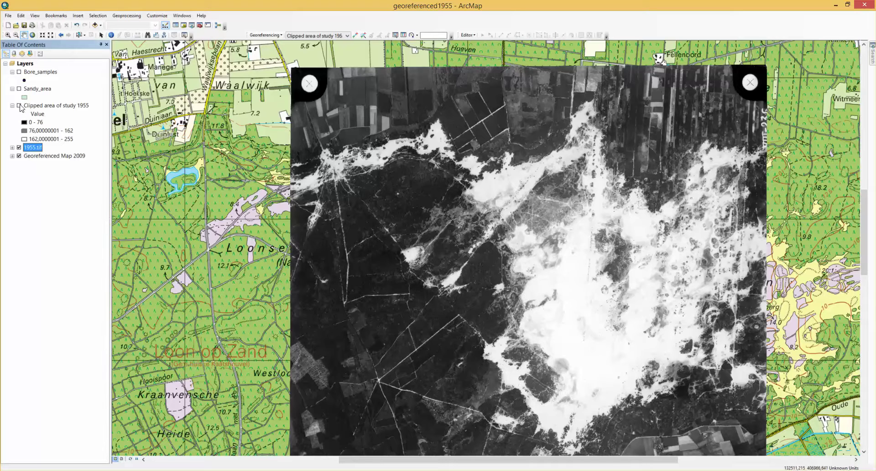
View the Clipped area of study 1955 against the 2009 map and the Sandy_area polygons, leaving only Sandy_area displayed.
click(19, 105)
click(19, 147)
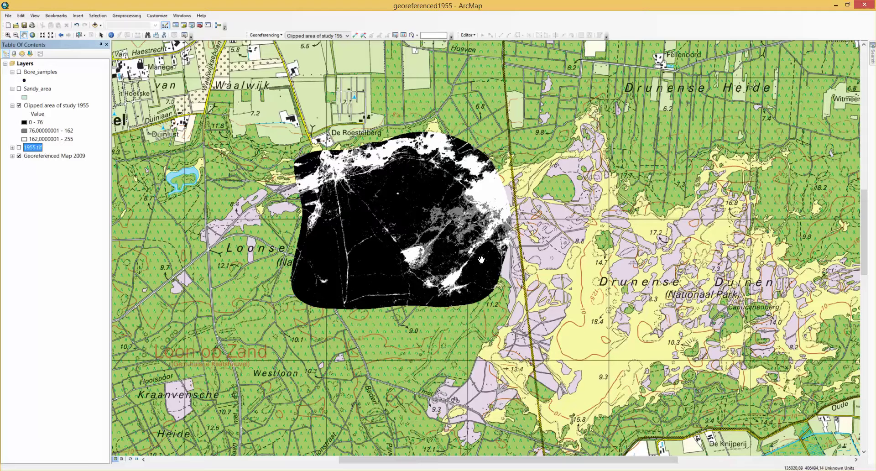
click(18, 157)
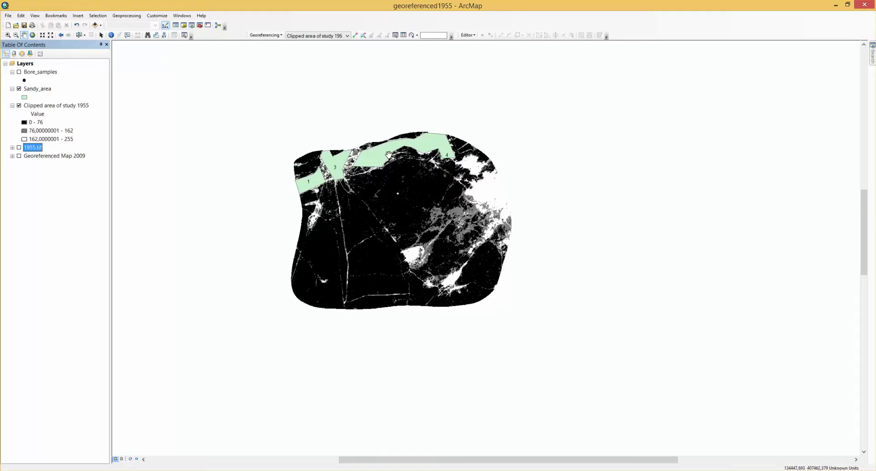
click(19, 106)
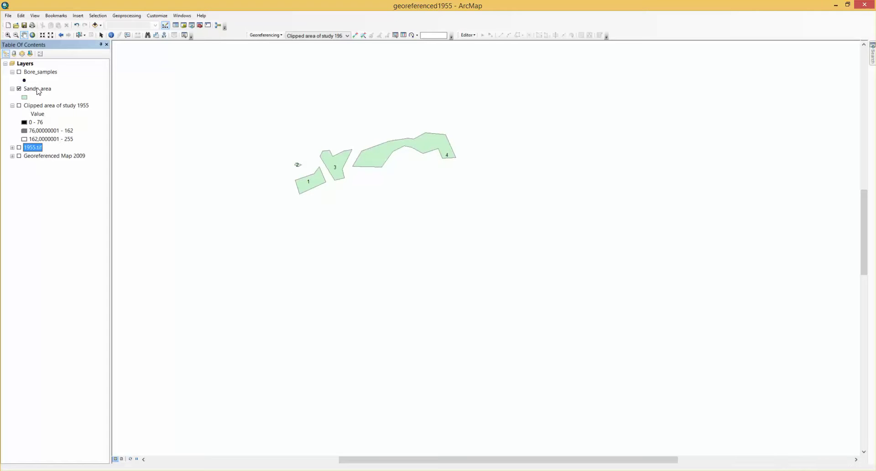
click(20, 72)
Open the attribute table of the Sandy_area layer.
click(40, 90)
right_click(41, 92)
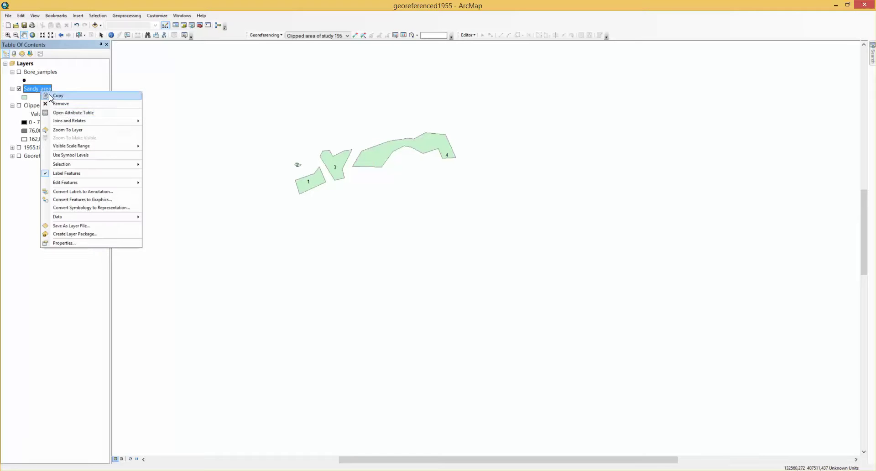
click(64, 114)
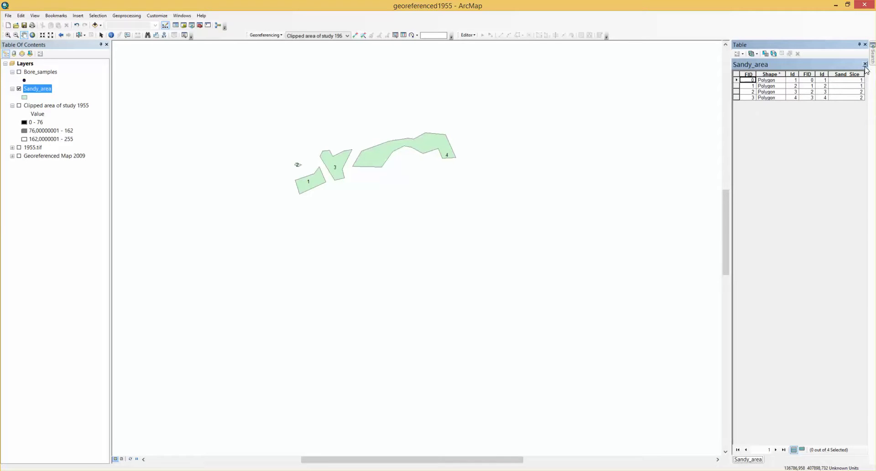
Remove the Sandy_area3.csv join from the Sandy_area layer.
right_click(35, 94)
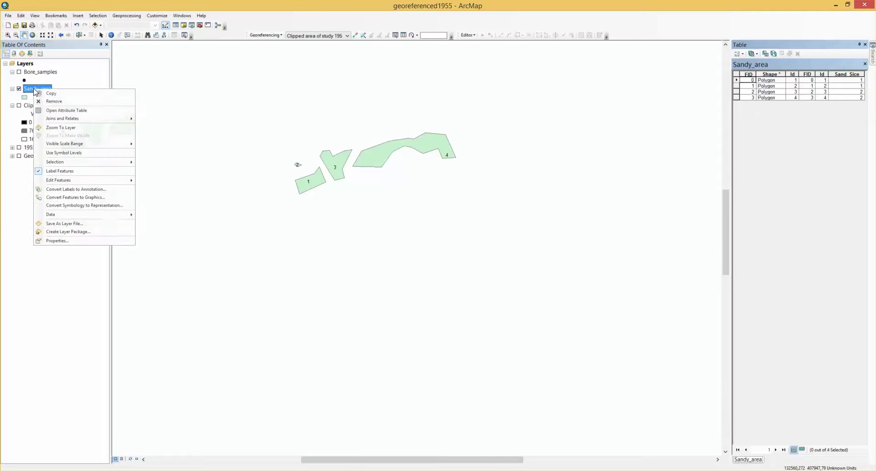
mouse_move(112, 121)
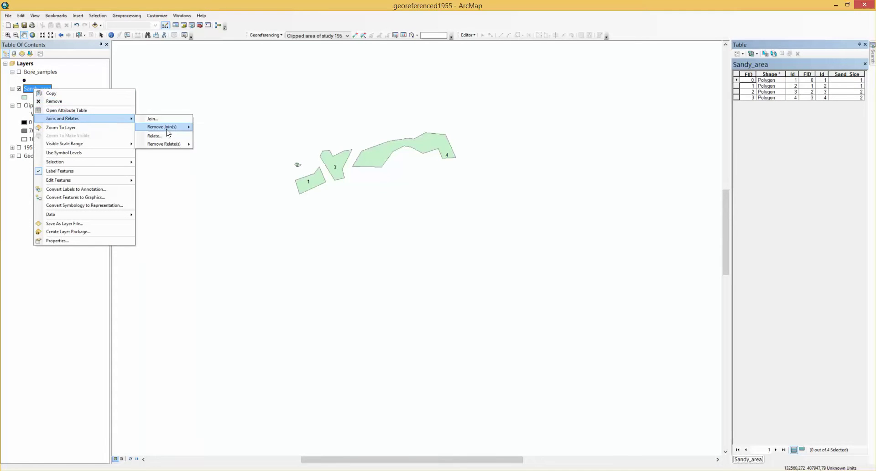
mouse_move(168, 132)
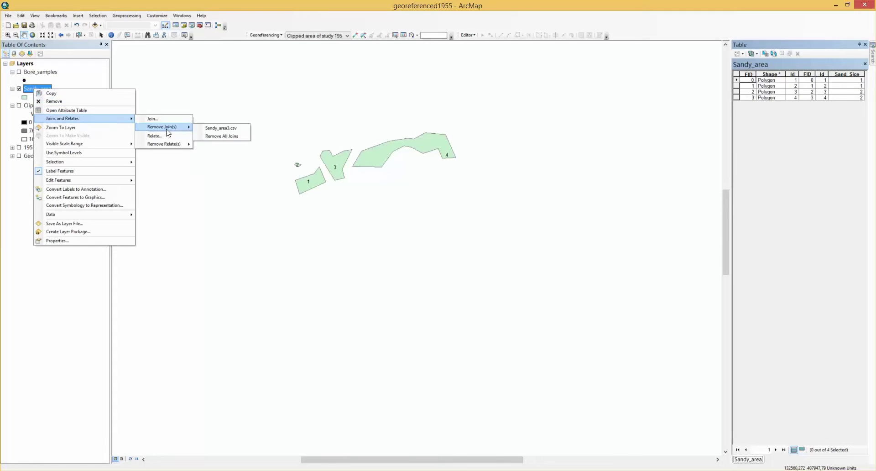
click(207, 128)
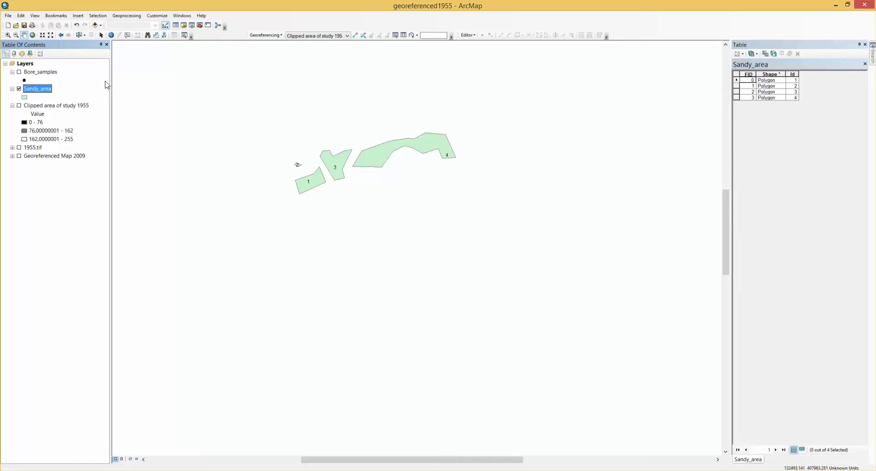
Export all records of the Sandy_area table as the text file Sand_polygons.txt in GIS Data, without adding it to the map.
click(742, 54)
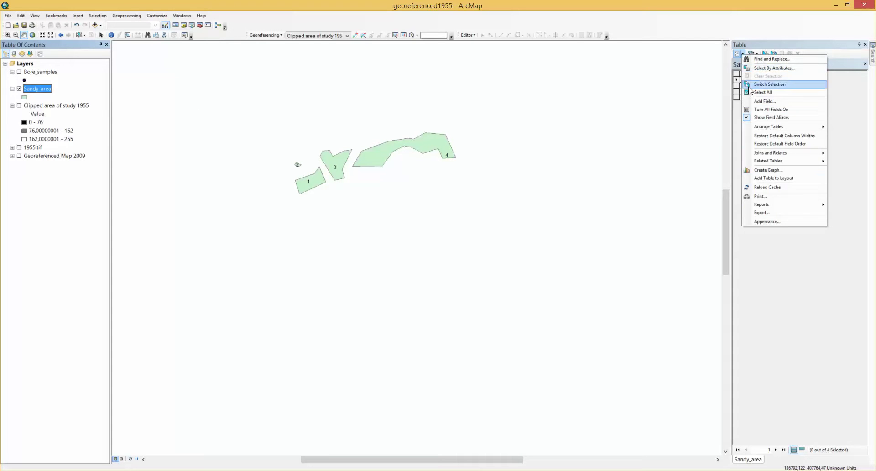
click(774, 212)
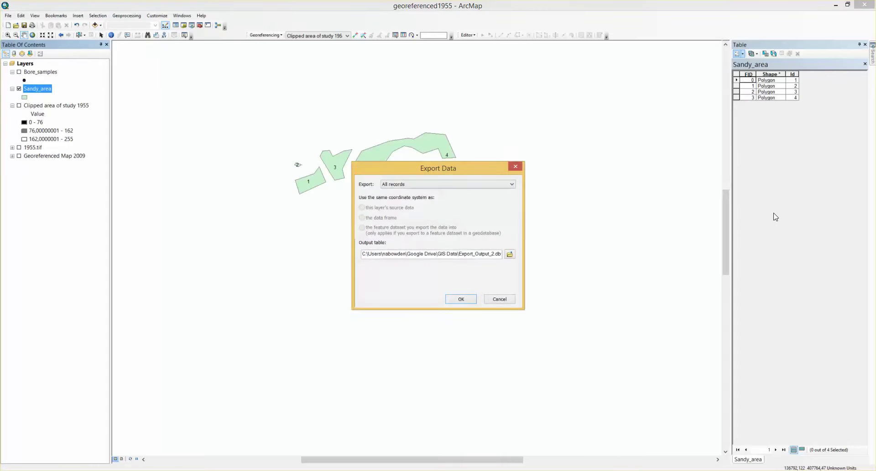
click(510, 254)
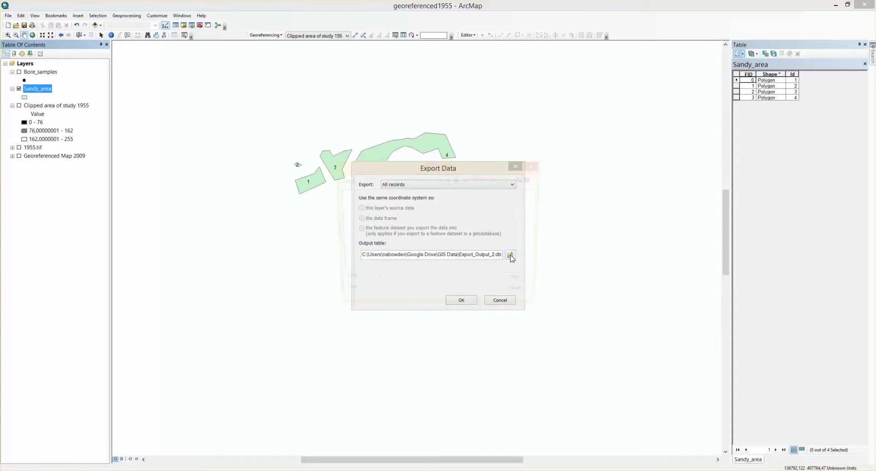
drag(430, 284, 372, 283)
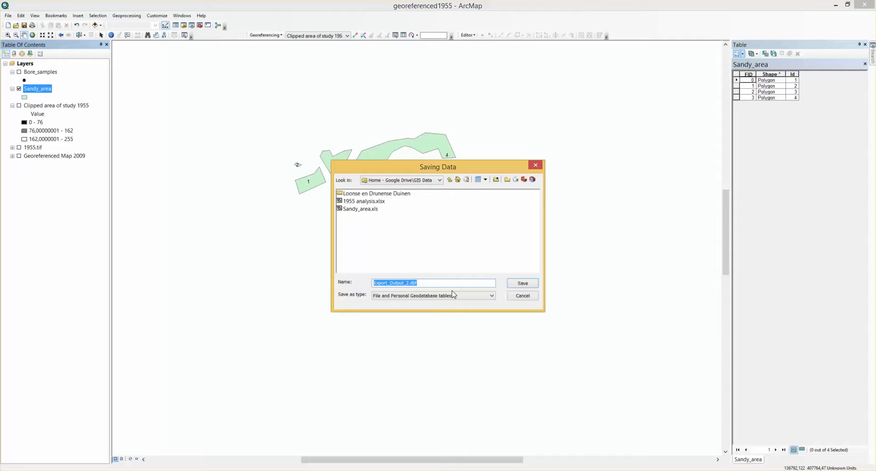
text(Sand_polygons)
click(492, 297)
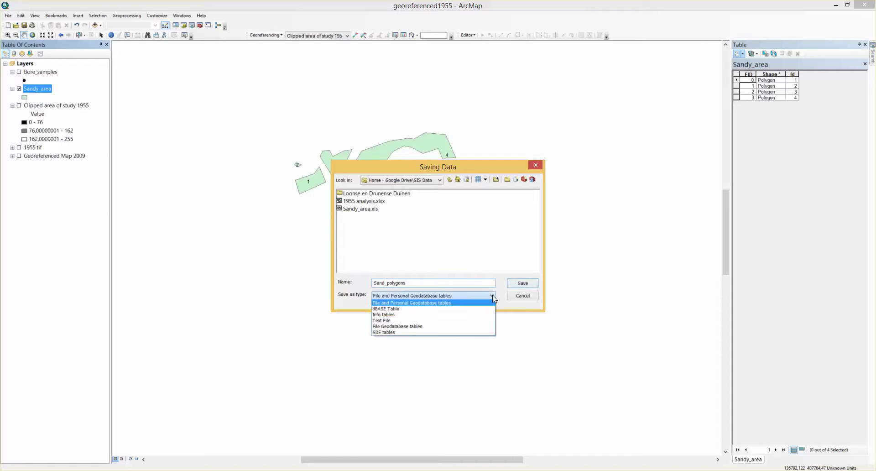
click(466, 325)
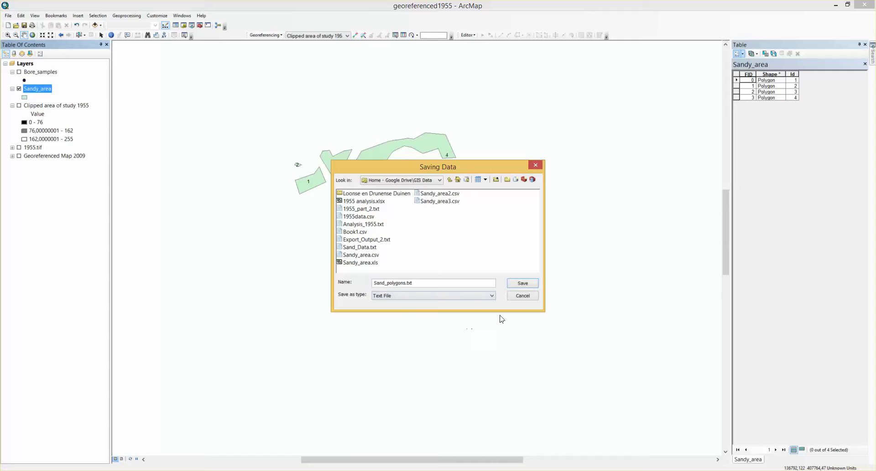
click(522, 284)
click(461, 300)
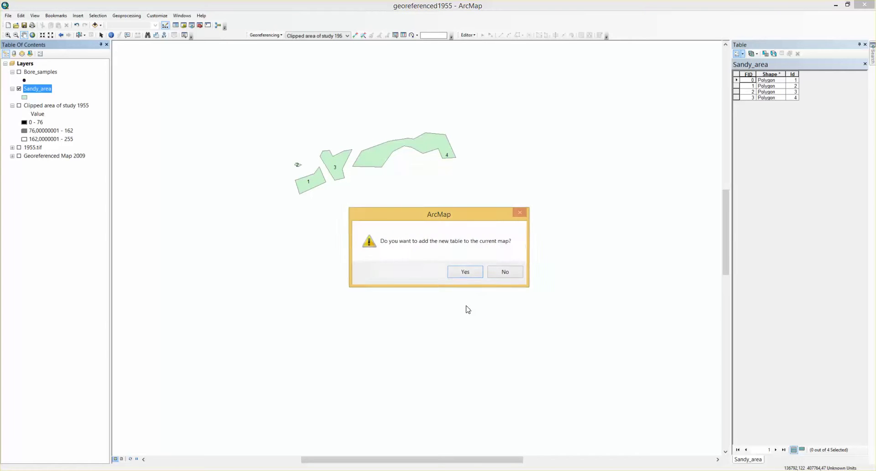
click(504, 272)
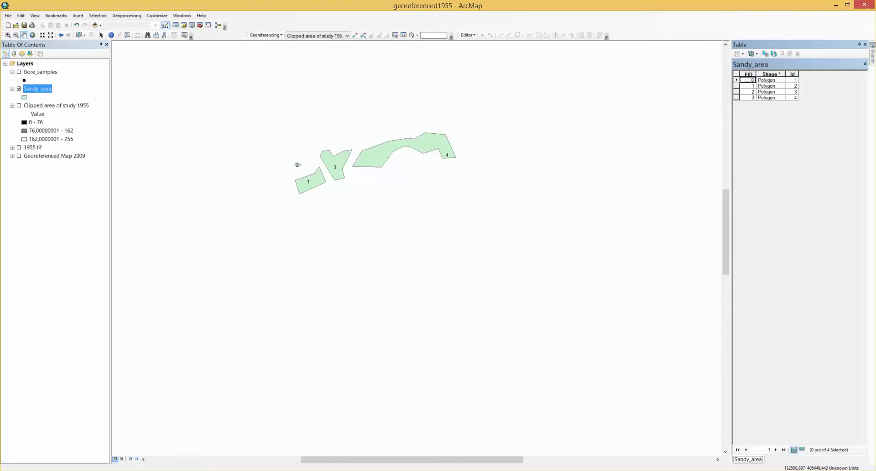
Switch to Excel and create a blank workbook.
key(super)
drag(51, 254, 52, 256)
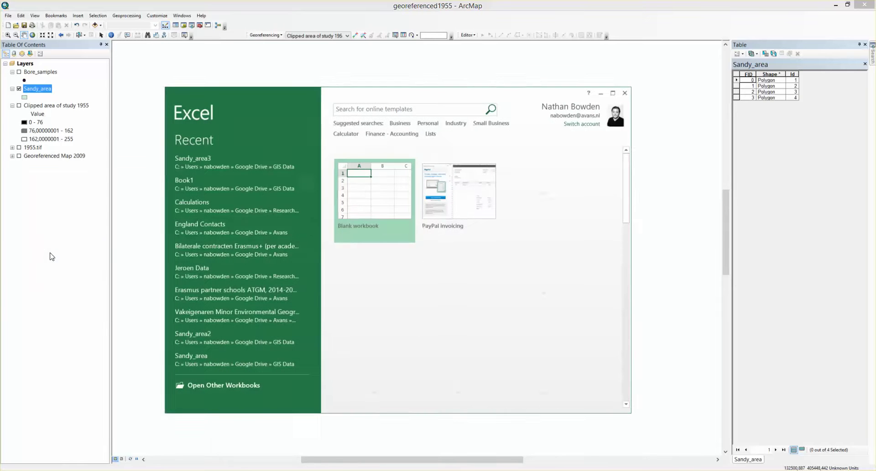
click(369, 192)
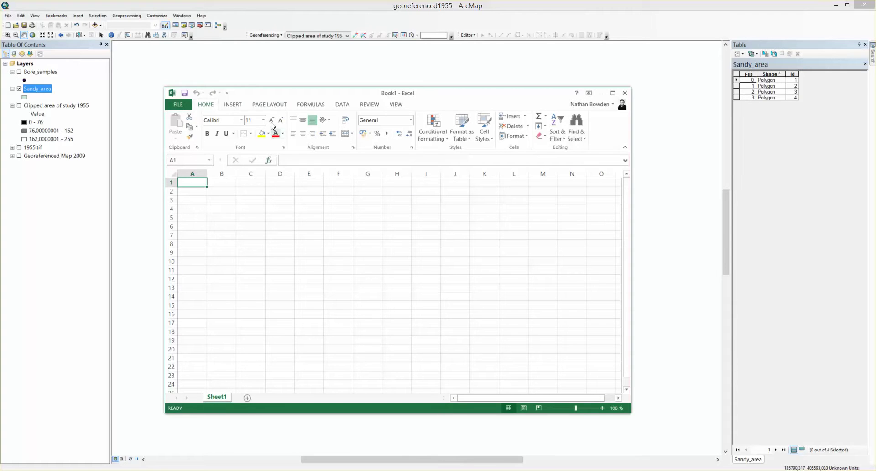
Start a text import of the Sand_polygons file from the GIS Data folder on Google Drive.
click(345, 108)
click(185, 137)
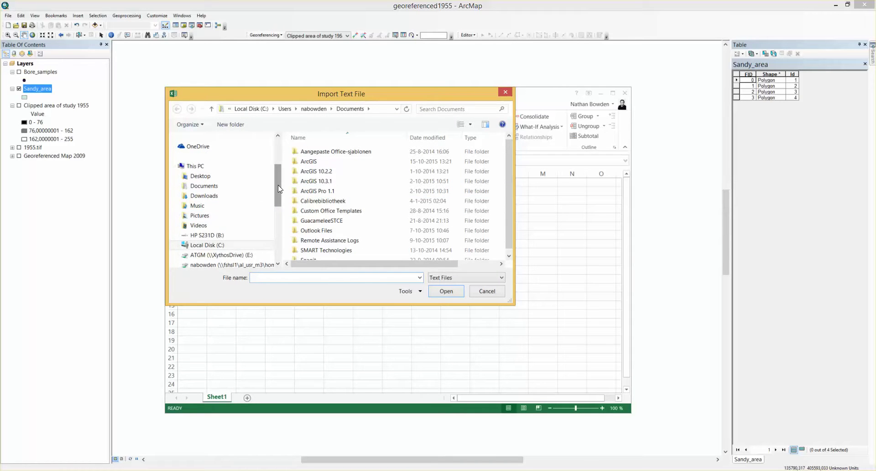
scroll(241, 167, up, 2)
click(233, 166)
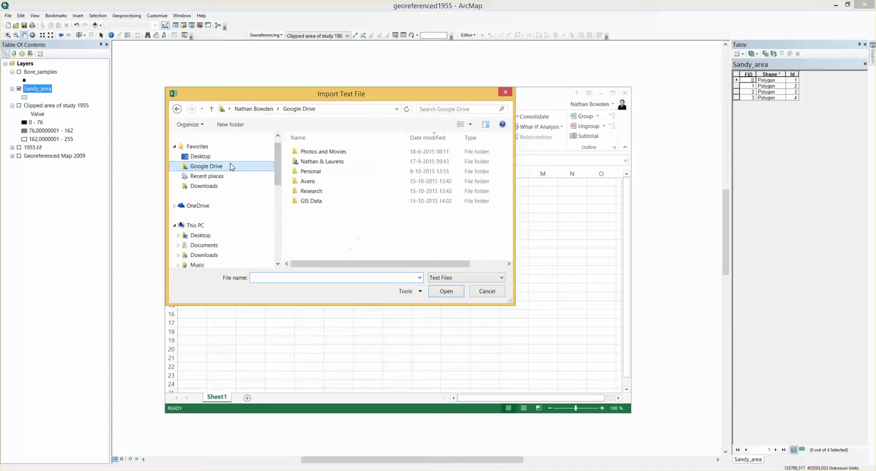
click(318, 203)
double_click(318, 203)
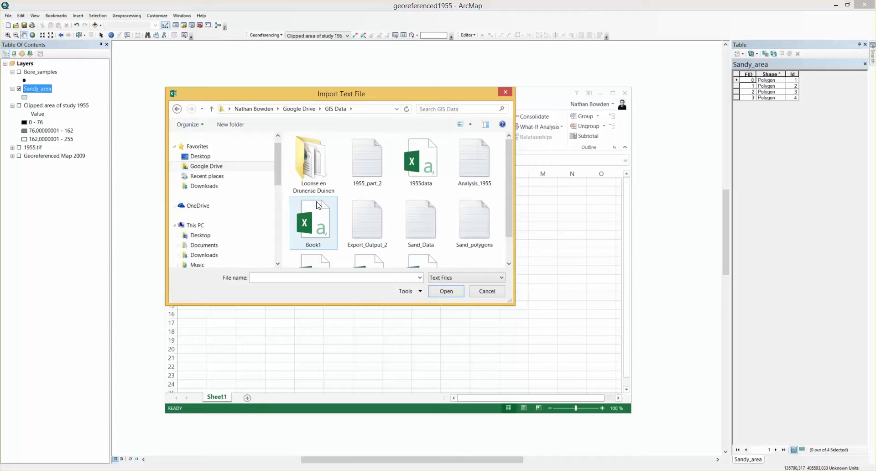
drag(510, 208, 508, 240)
click(475, 193)
click(450, 291)
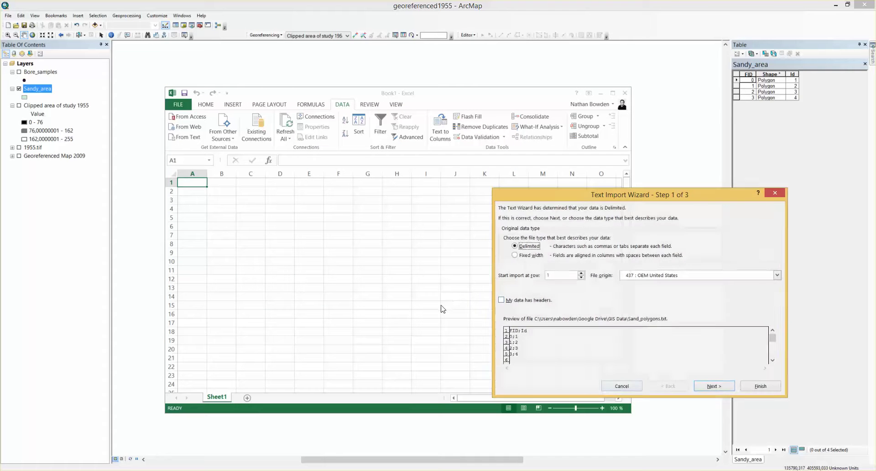
Import the delimited text with semicolon as a delimiter and General column format into the existing worksheet at cell A1.
click(728, 388)
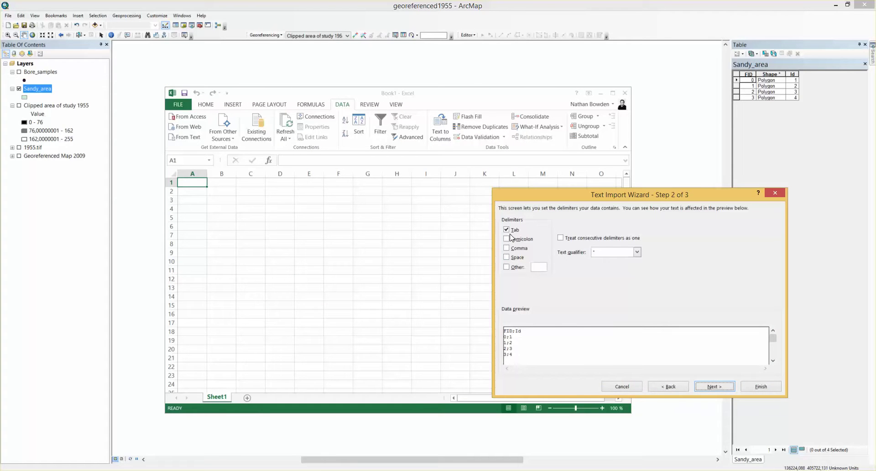
click(511, 238)
click(711, 388)
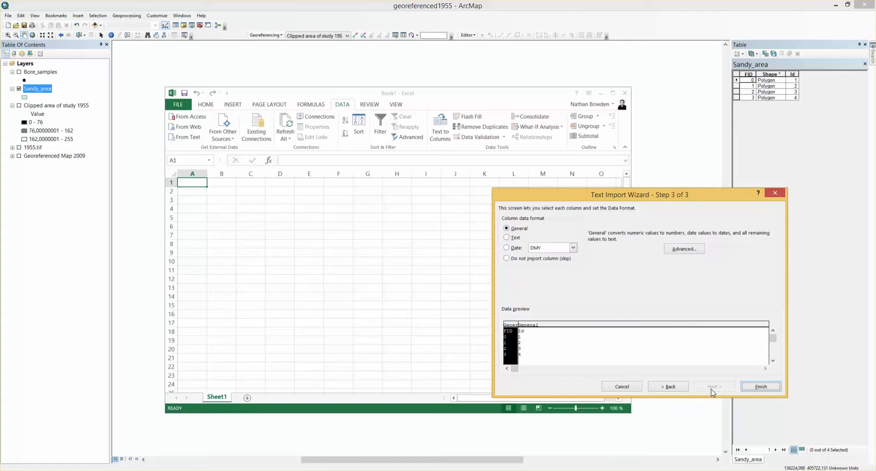
click(760, 386)
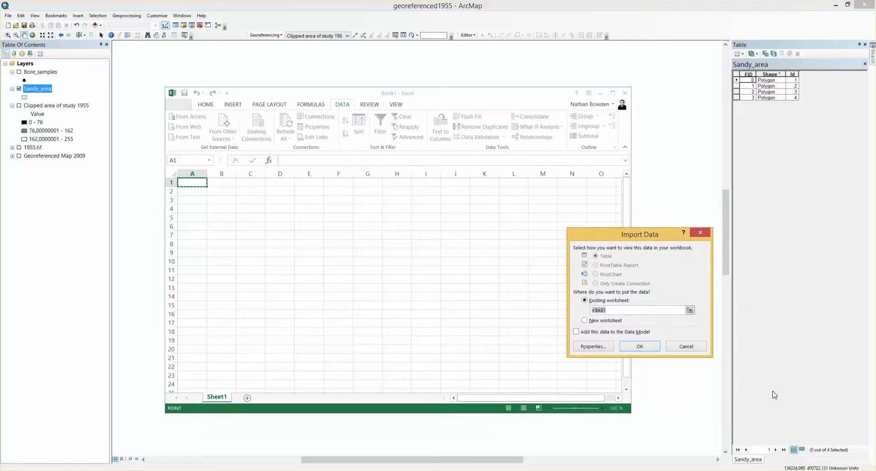
click(641, 347)
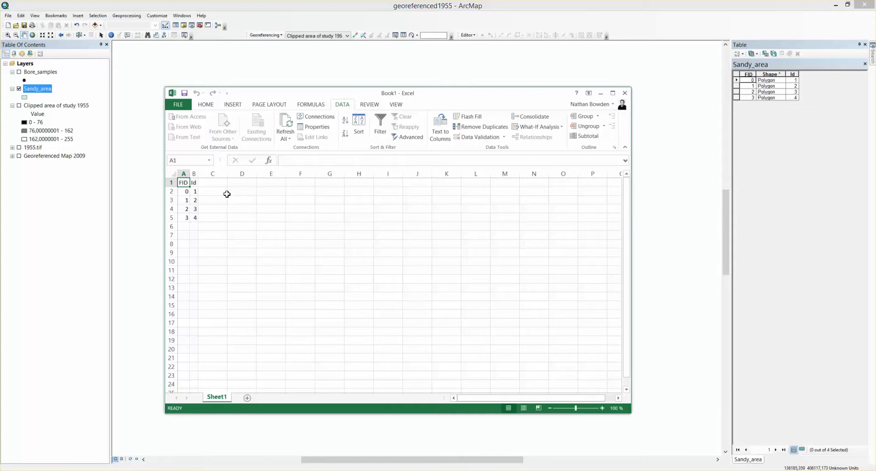
Enter the column headers Sand_Size in C1 and Total_nitrogen in D1.
click(213, 183)
text(Sand_)
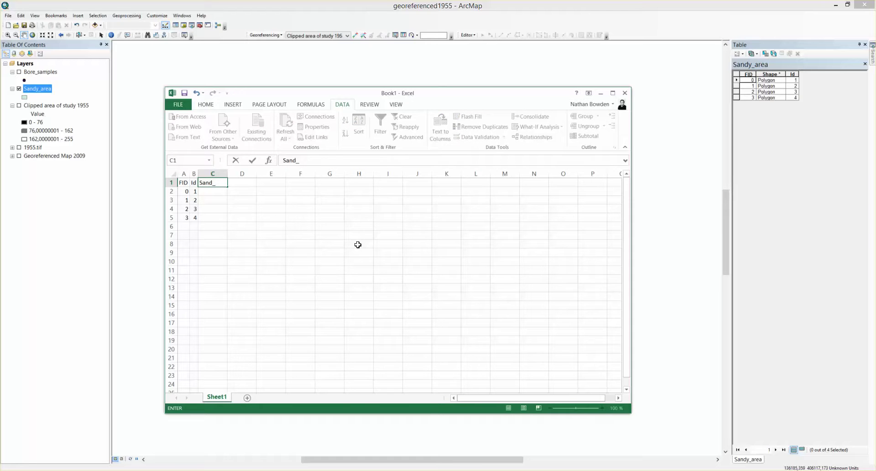
text(Size)
key(Tab)
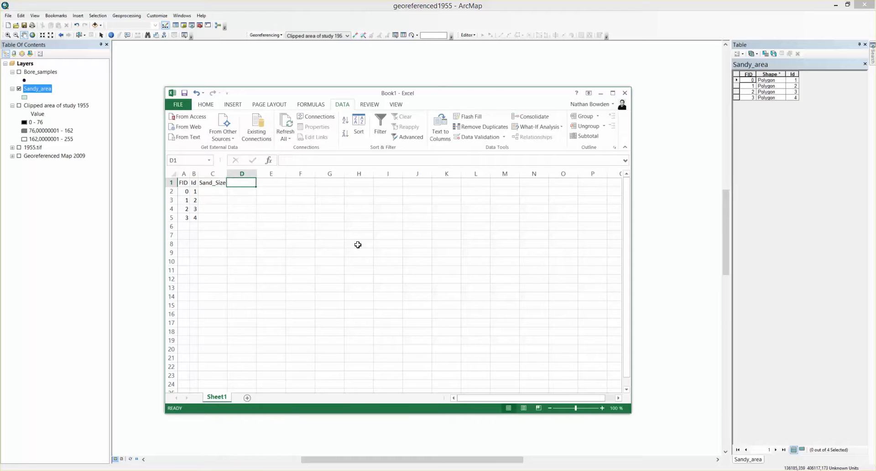
text(Total)
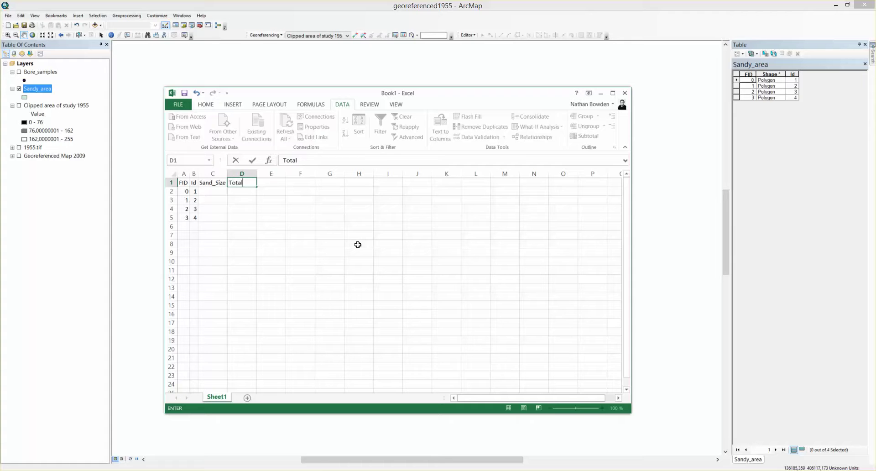
text(_nitrogen)
key(Tab)
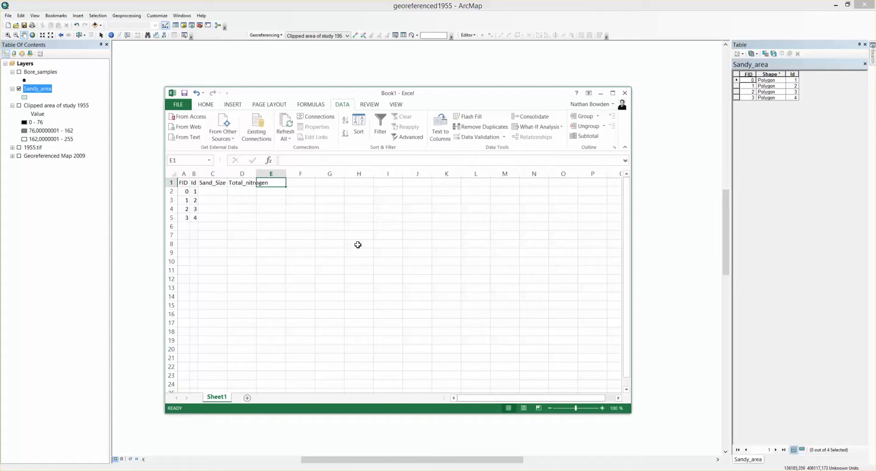
Enter the column headers Ammonia in E1 and Percent_Grass in F1.
text(Ammonia)
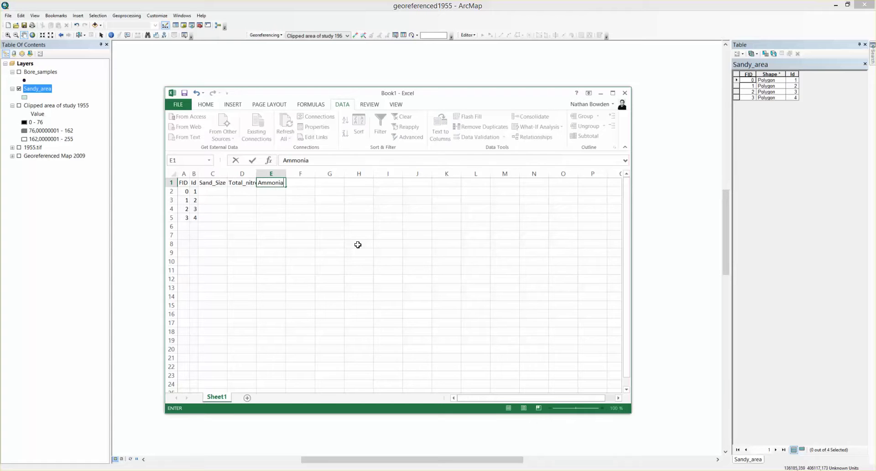
key(Return)
click(304, 173)
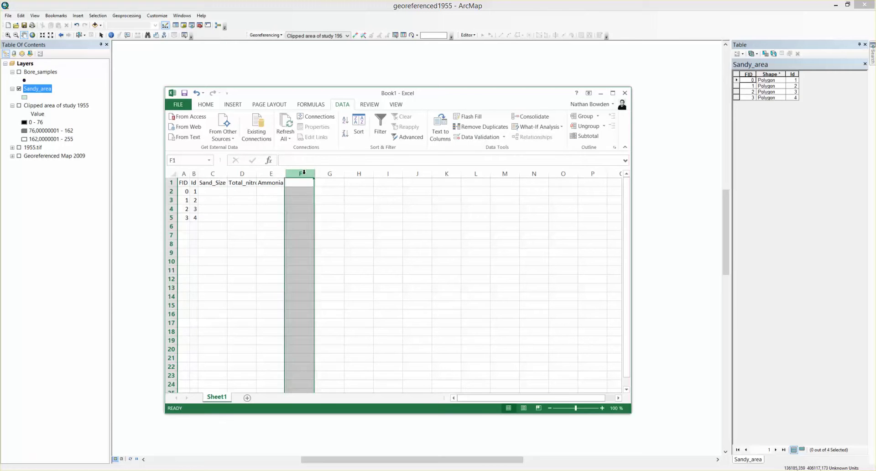
click(301, 182)
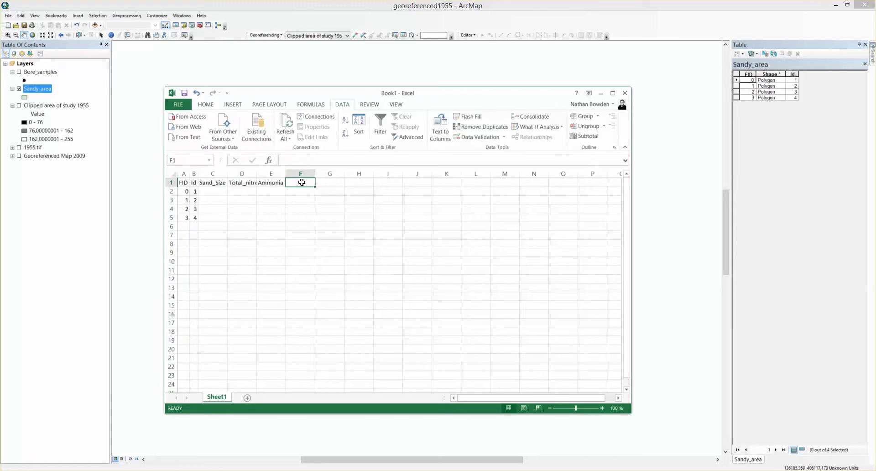
text(P)
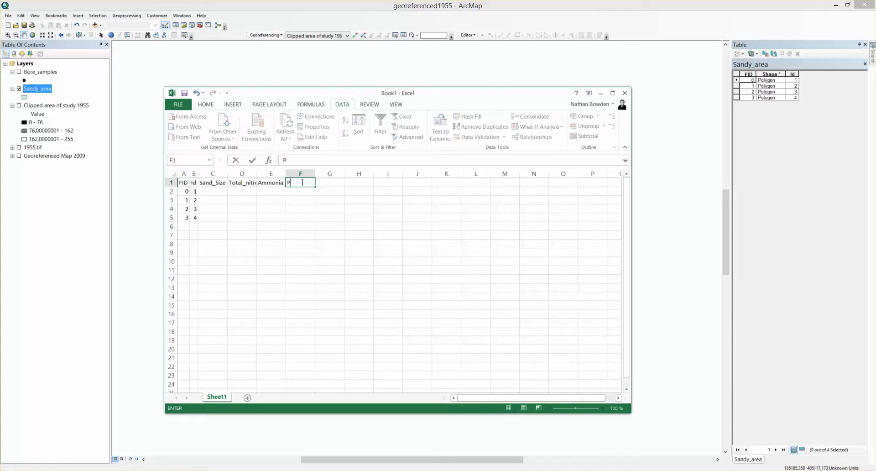
text(ercent_Grass)
key(Return)
Fill the Sand_Size column for the four polygons with 2,1, 2,5, 3 and 2,9.
click(217, 192)
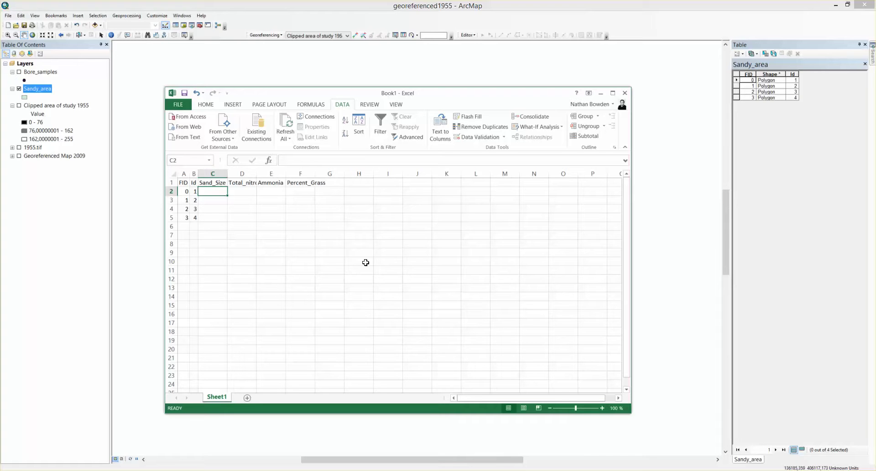
text(2,1)
key(Return)
text(2,5)
key(Return)
text(3)
key(Return)
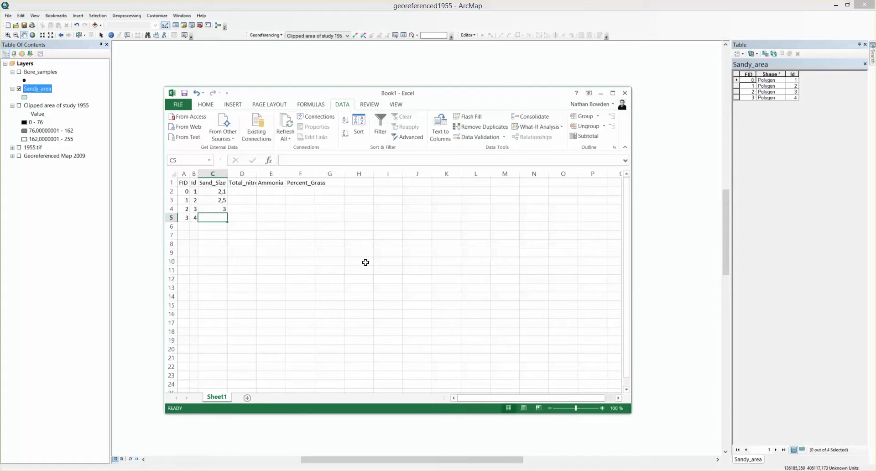
text(2,)
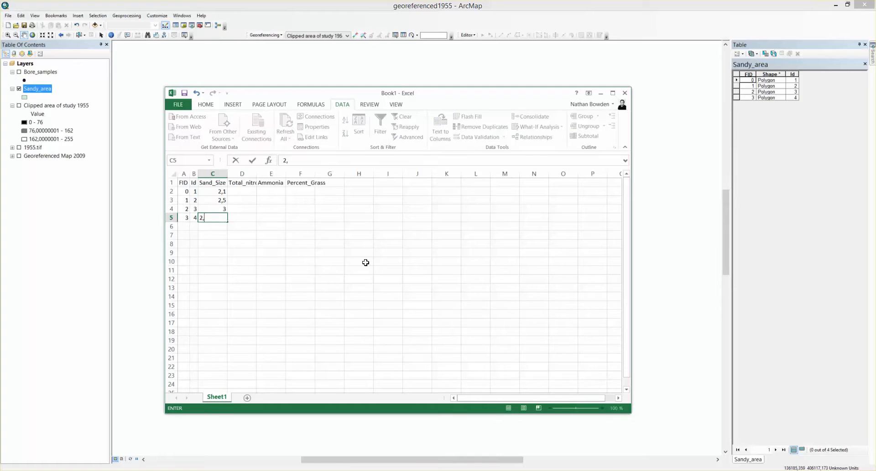
key(Return)
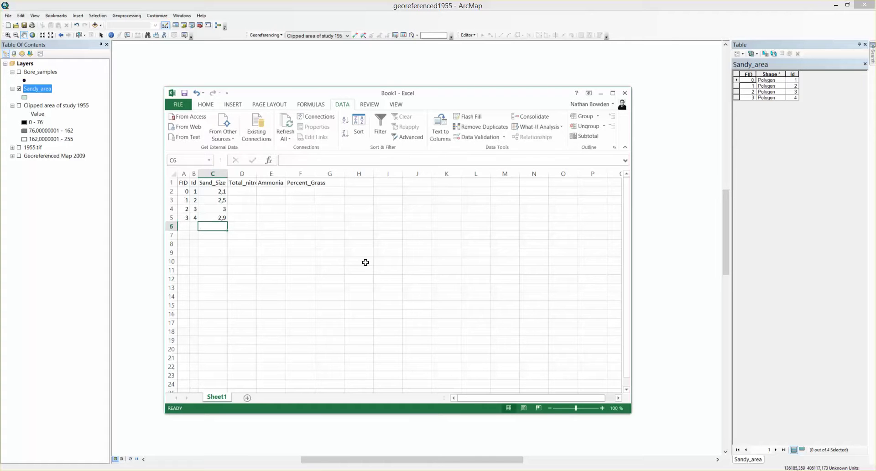
Fill the Total_nitrogen column for the four polygons with 1,1, 1,2, 1,8 and 0,9.
key(Right)
key(Up)
key(Up)
key(Up)
key(Up)
key(Down)
text(1,1)
key(Return)
text(1,2)
key(Return)
text(1,)
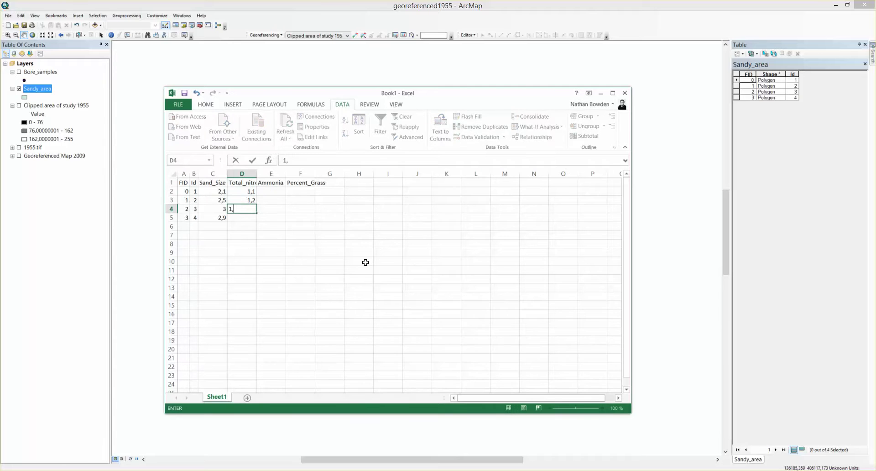
text(8)
key(Return)
text(2,)
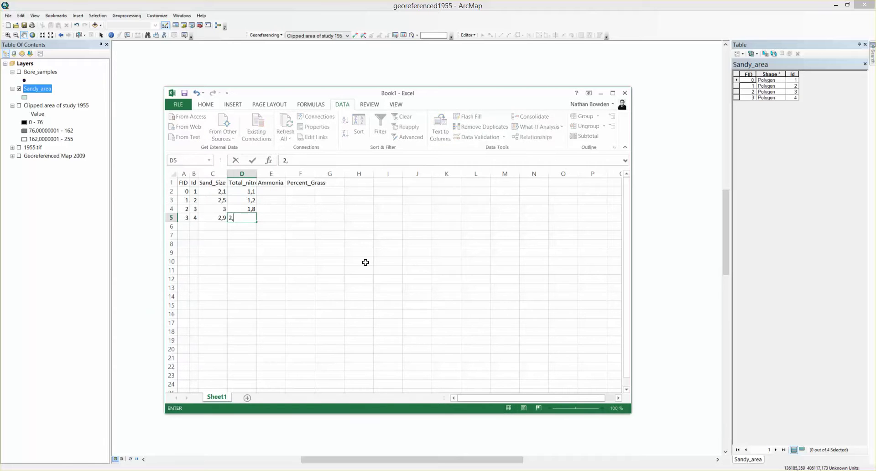
text(0)
key(Return)
key(Up)
text(1)
text(,9)
key(Return)
Fill the Ammonia column for the four polygons with 2, 1, 3 and 4.
key(Right)
key(Up)
key(Up)
key(Up)
key(Up)
text(2)
key(Return)
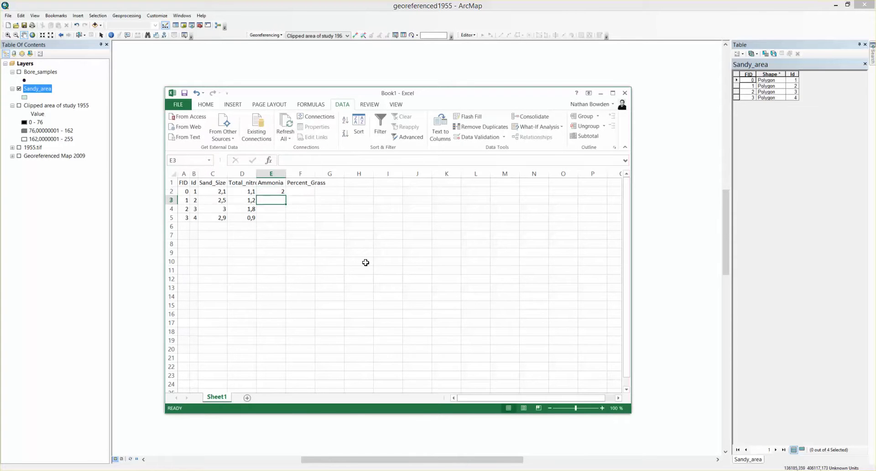
text(1)
key(Return)
text(3)
key(Return)
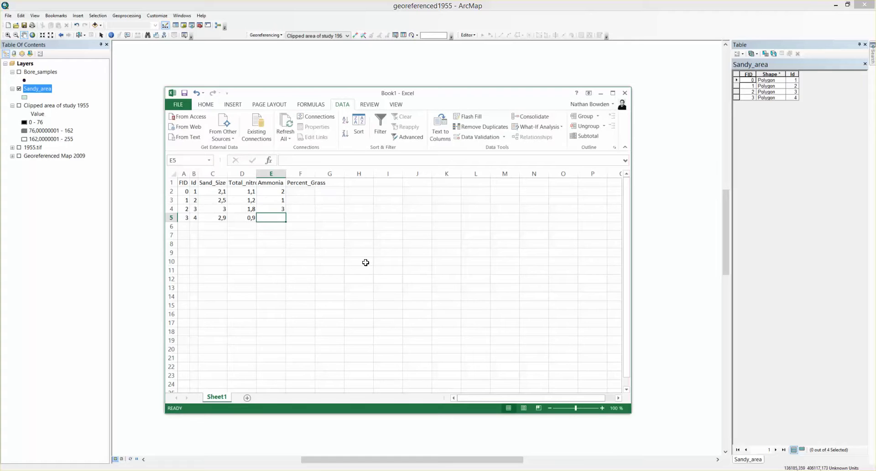
text(4)
key(Return)
Fill the Percent_Grass column for the four polygons with 45, 57, 19 and 12.
key(Right)
key(Up)
key(Up)
key(Up)
key(Up)
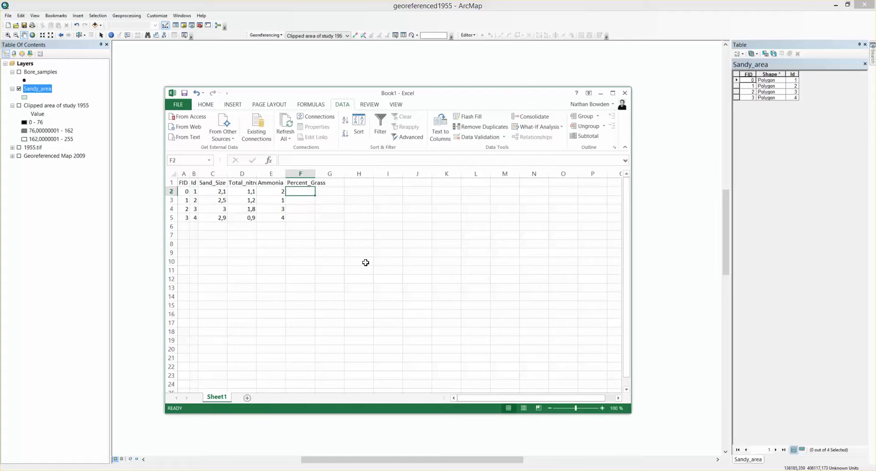
text(45)
key(Return)
text(57)
key(Return)
text(19)
key(Return)
text(12)
key(Return)
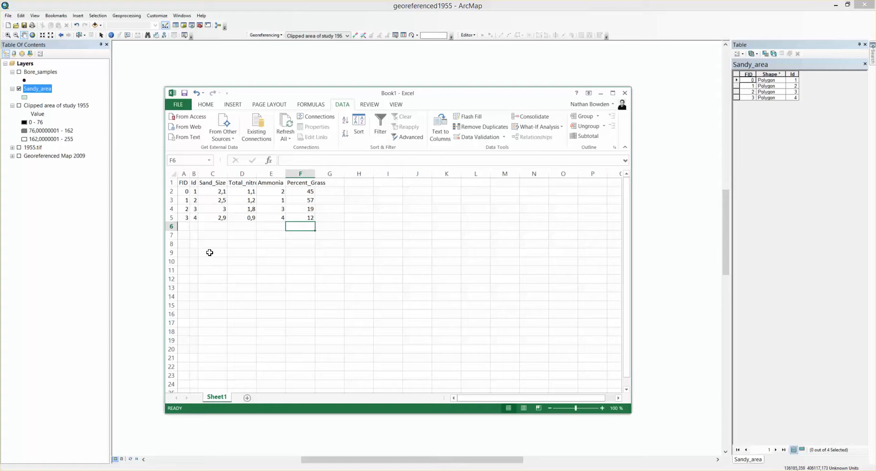
Save the workbook as Sand_data in CSV (MS-DOS) format in the GIS Data folder, keeping that format.
click(179, 104)
click(187, 185)
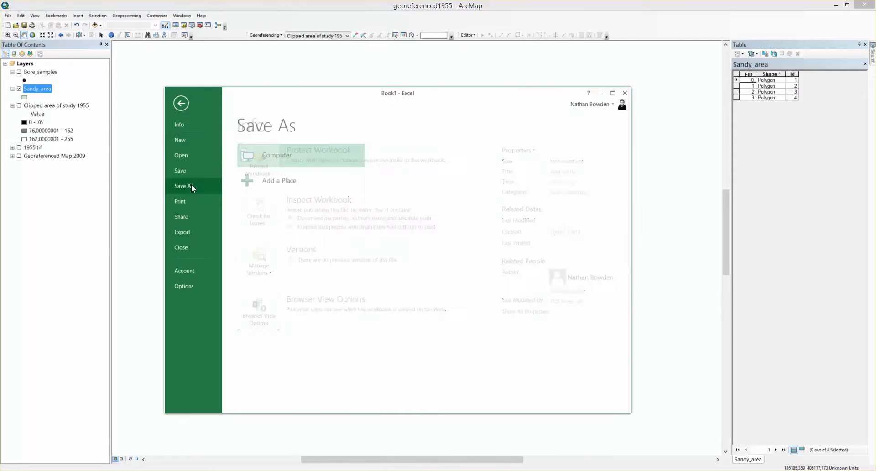
click(408, 180)
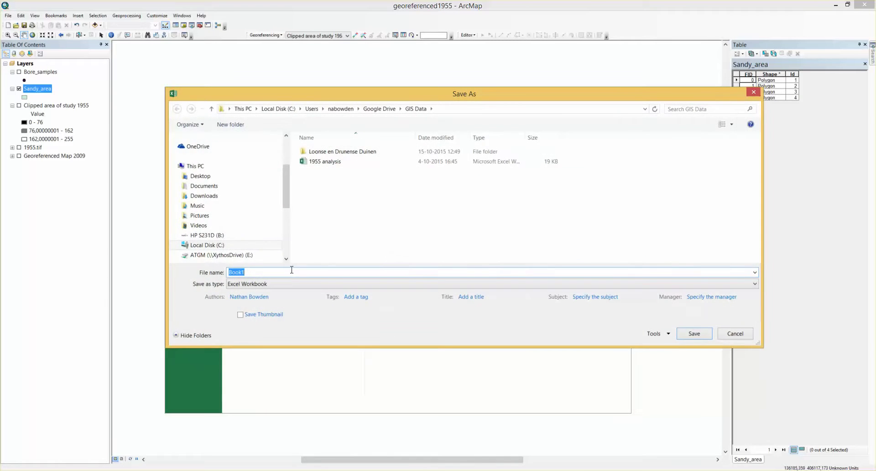
text(Sa)
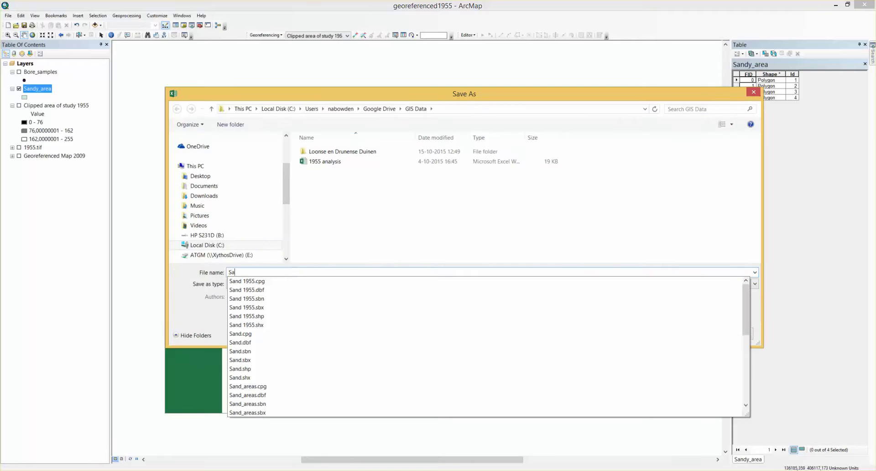
text(nd_data)
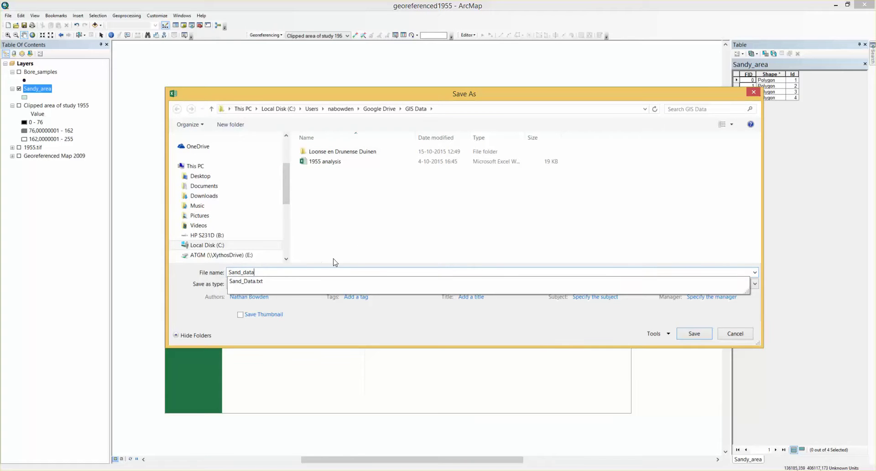
click(354, 248)
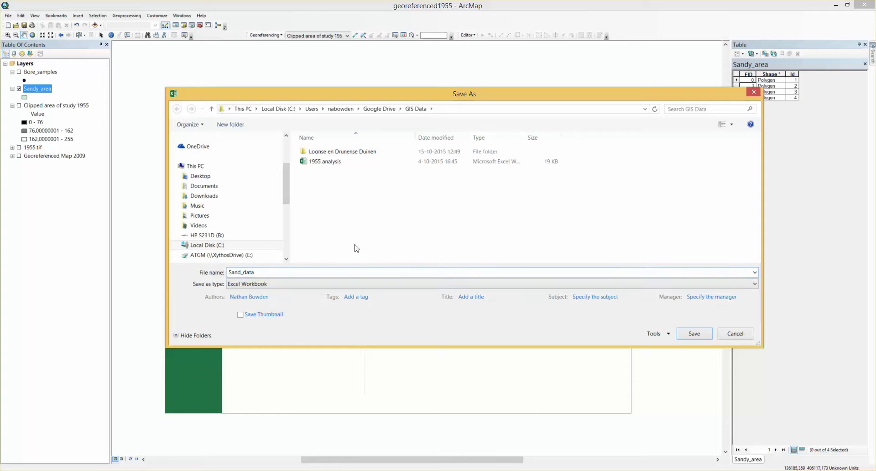
click(331, 285)
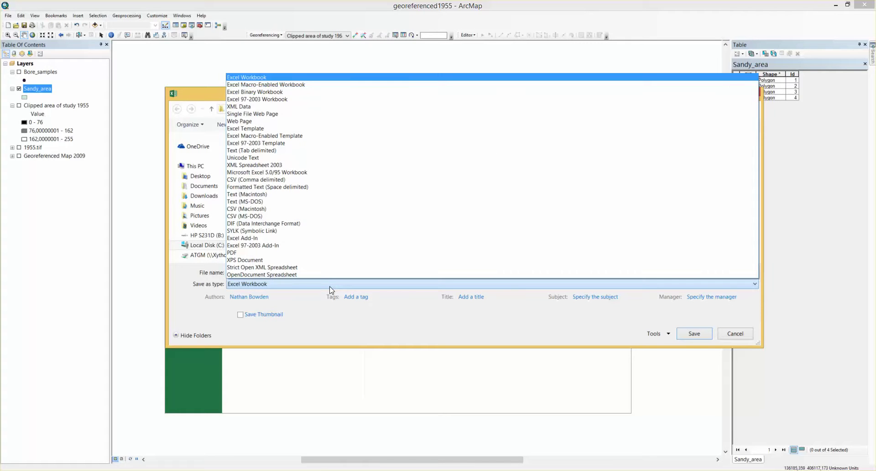
click(312, 217)
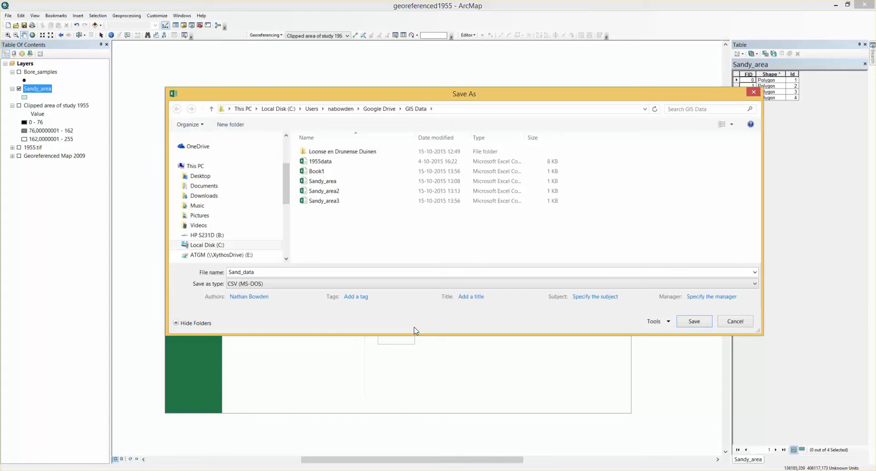
click(693, 322)
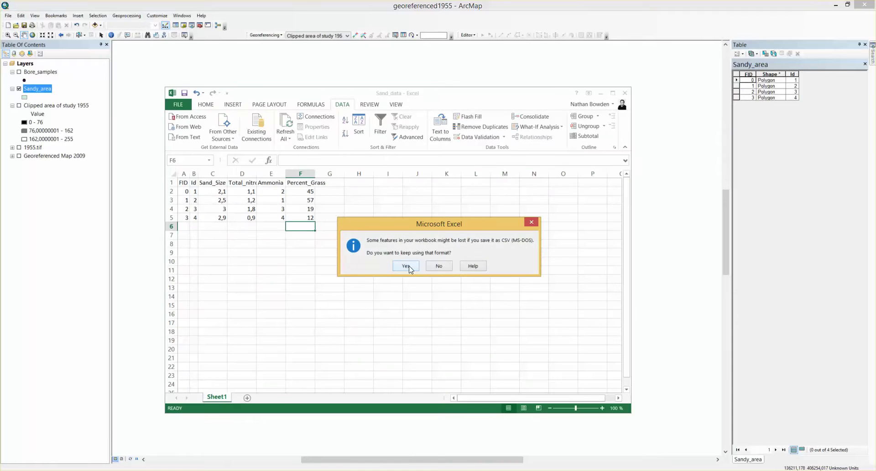
click(407, 269)
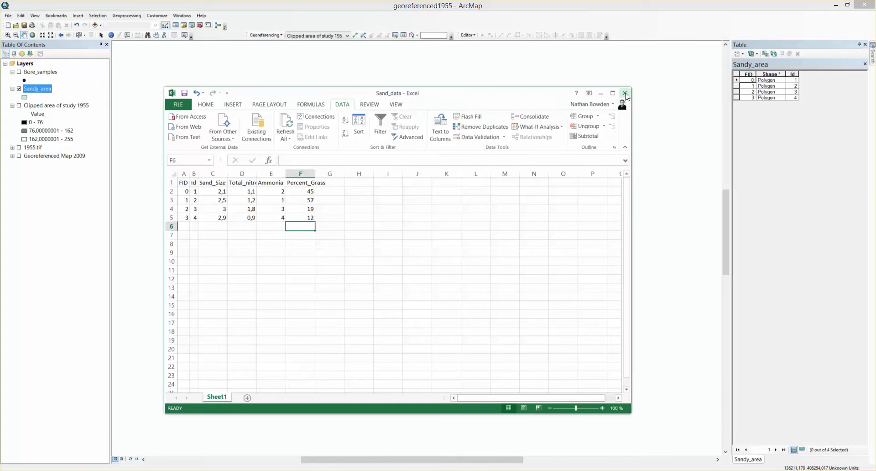
Close the Sand_data workbook, saving its changes over the existing CSV file and keeping the CSV format.
click(624, 93)
click(401, 254)
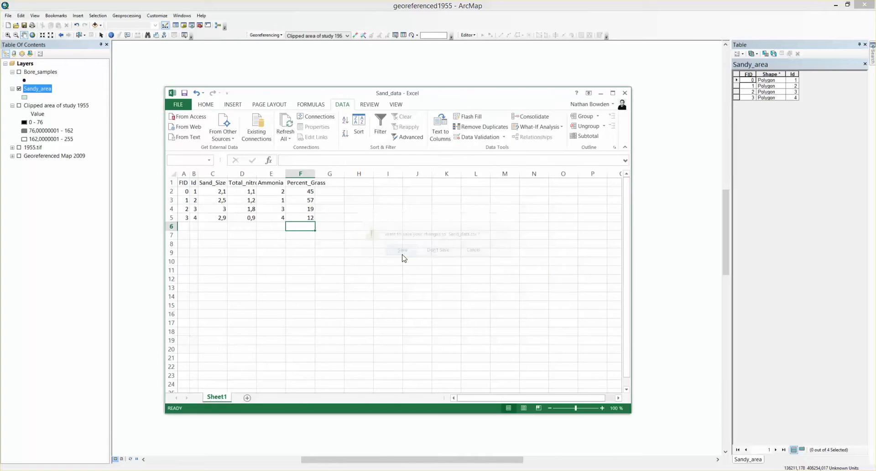
click(696, 321)
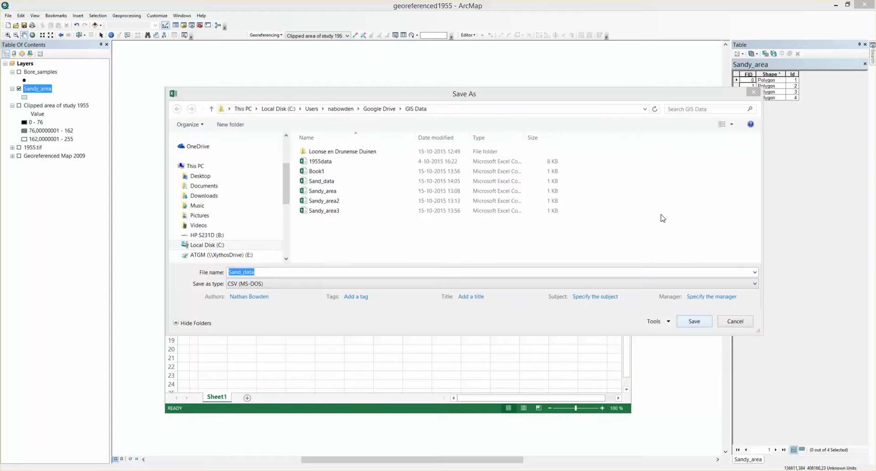
click(490, 242)
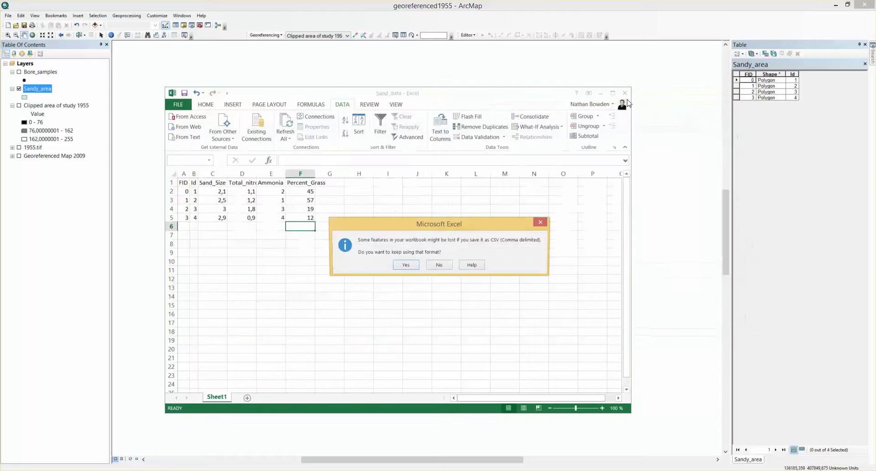
click(402, 266)
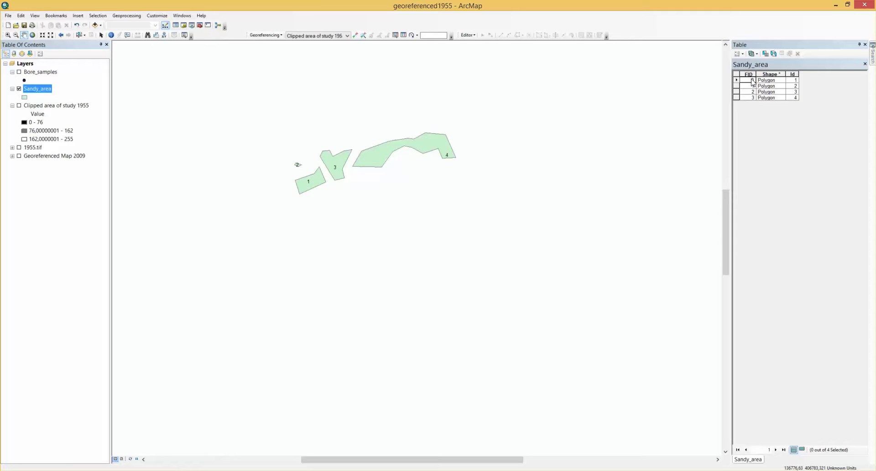
click(866, 45)
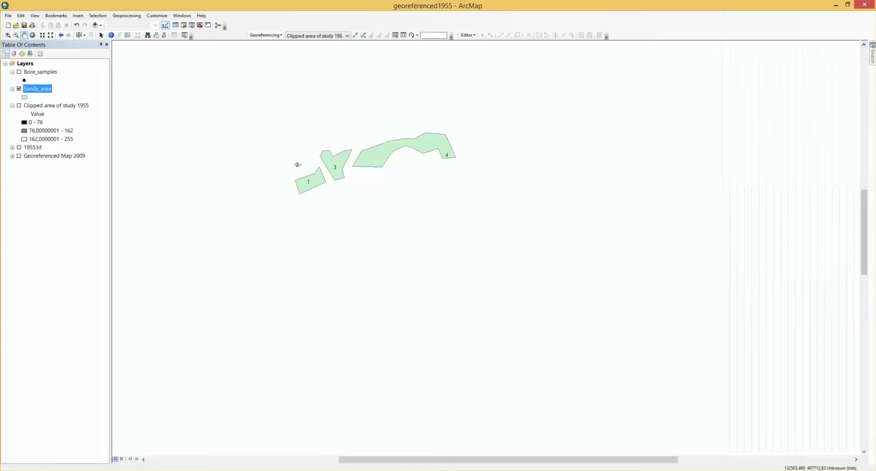
right_click(37, 92)
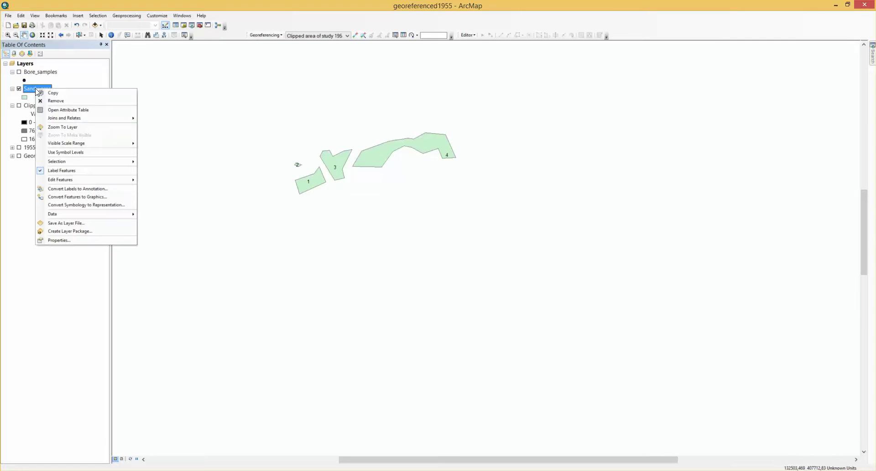
mouse_move(100, 121)
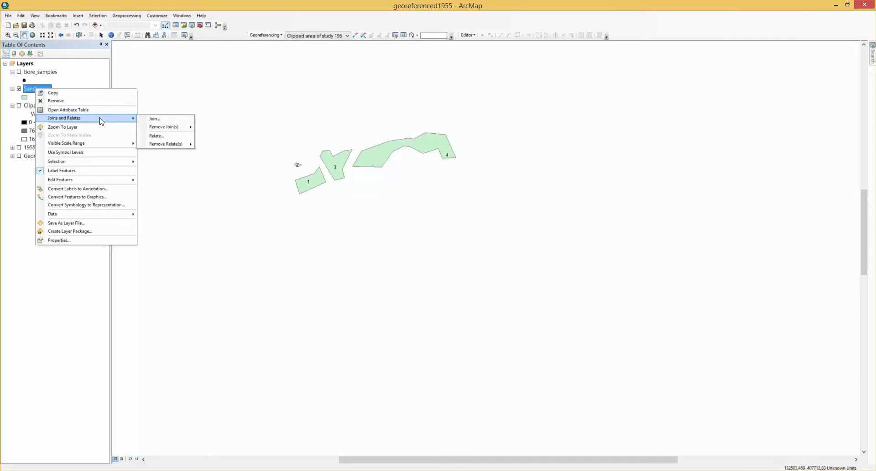
click(170, 120)
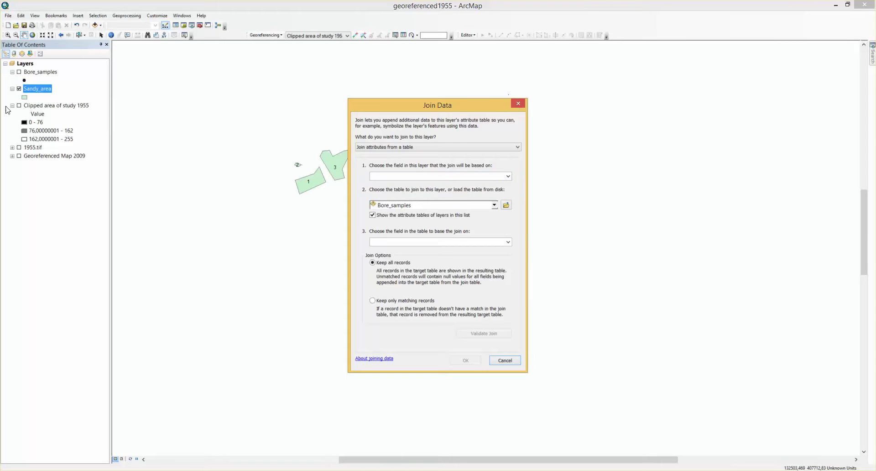
click(47, 89)
click(518, 103)
Check the FID field in the Sandy_area attribute table and close the table.
right_click(34, 88)
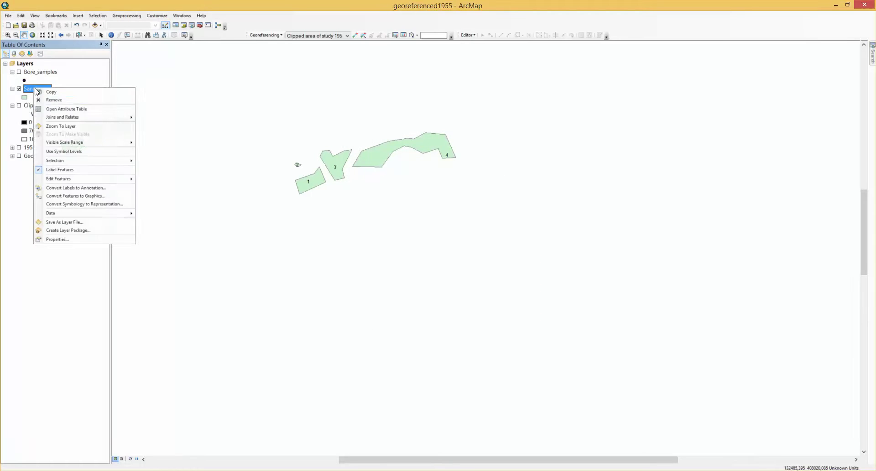
click(51, 109)
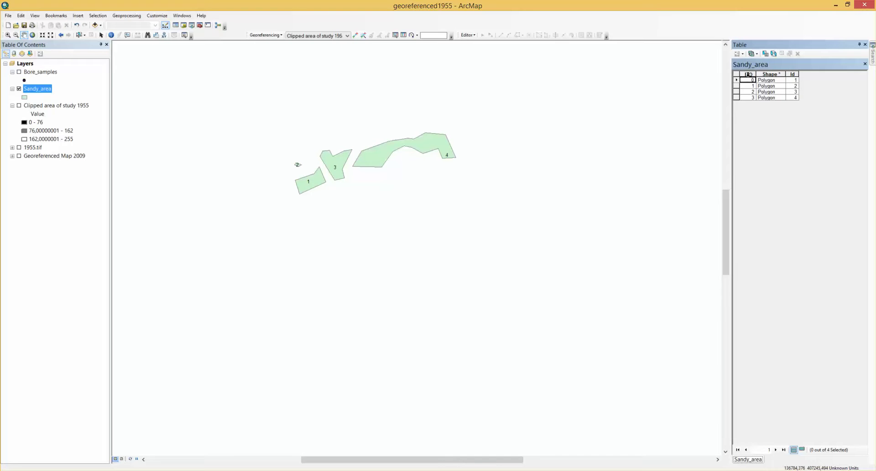
click(864, 44)
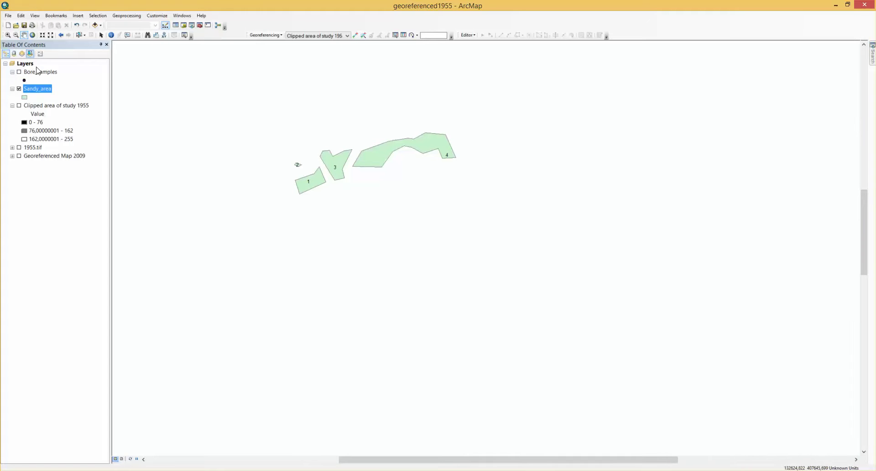
Set up an attribute join on the Sandy_area layer based on its FID field, excluding layer attribute tables from the table list.
right_click(42, 88)
mouse_move(81, 118)
click(177, 118)
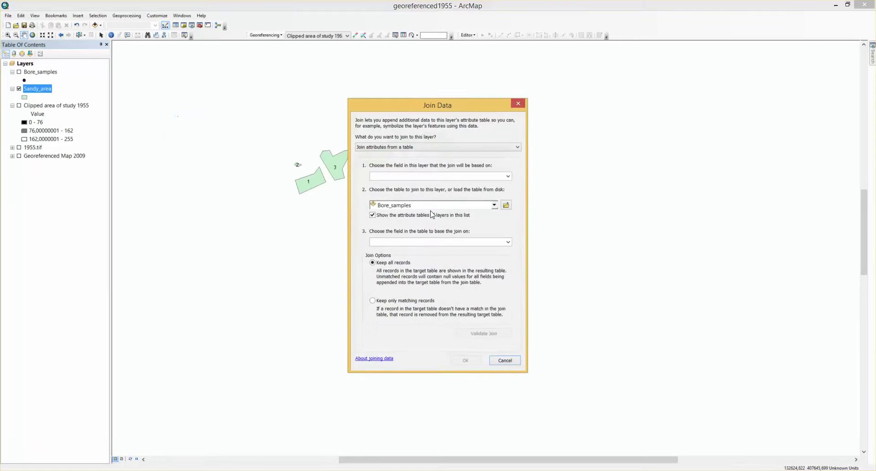
click(508, 176)
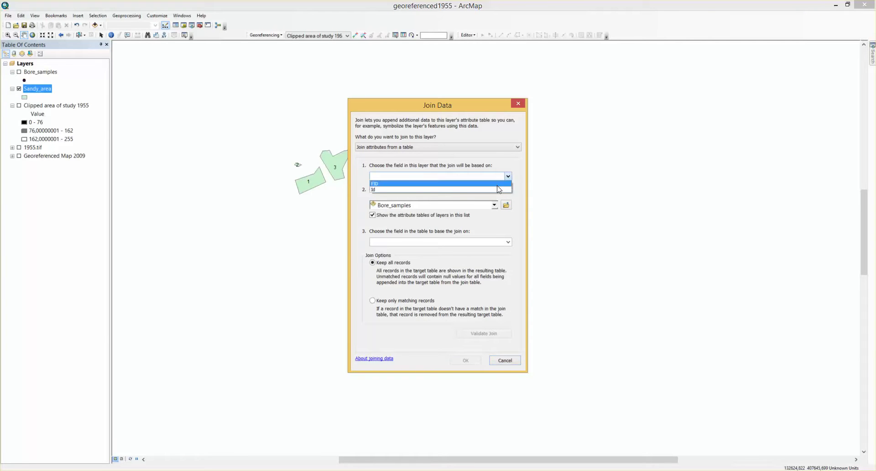
click(497, 184)
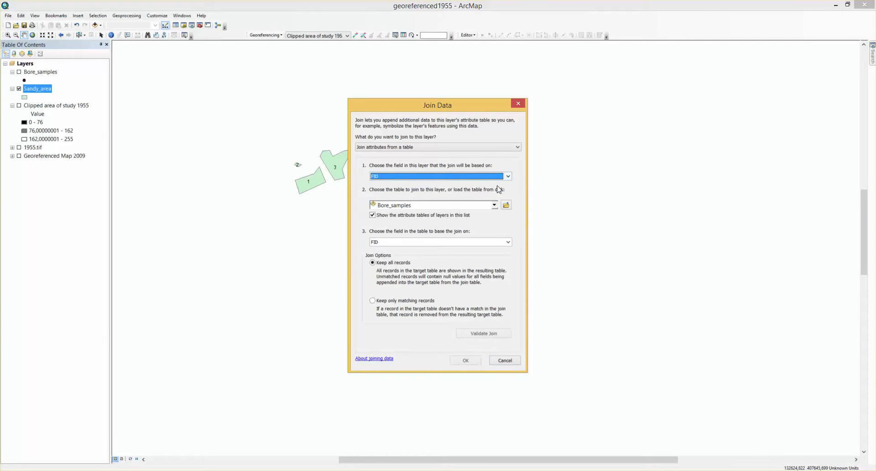
click(372, 215)
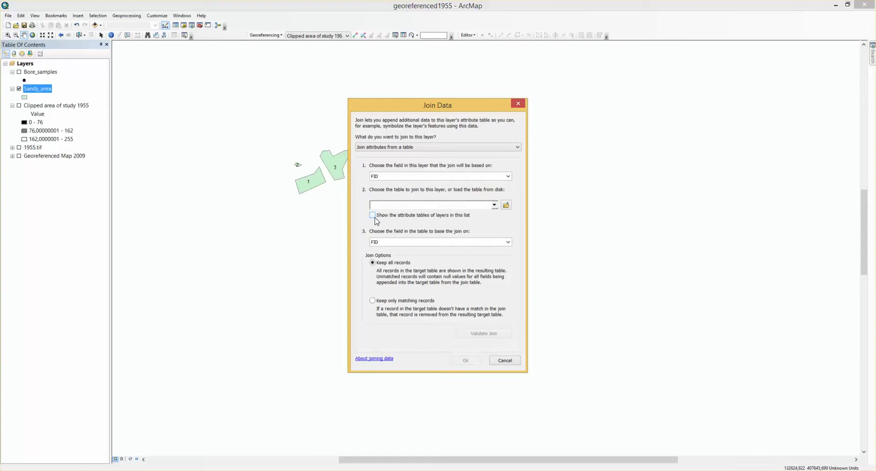
Join Sand_data.csv from the GIS Data folder to the layer on its FID field, keeping all records.
click(507, 205)
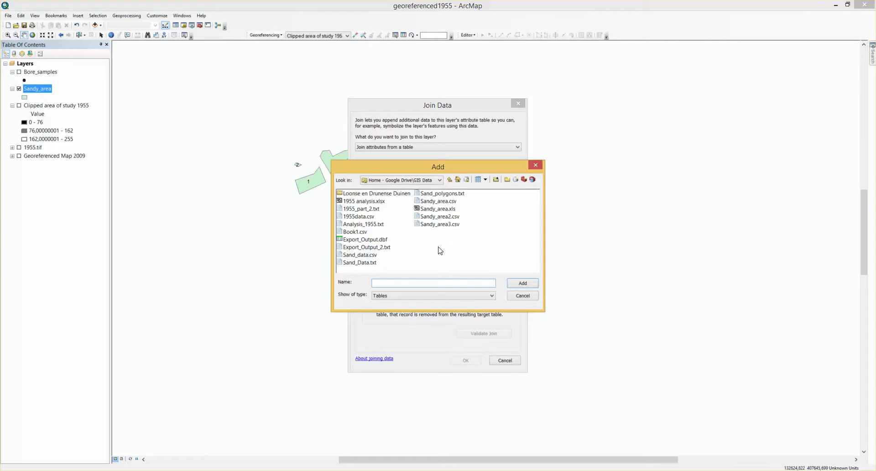
click(377, 256)
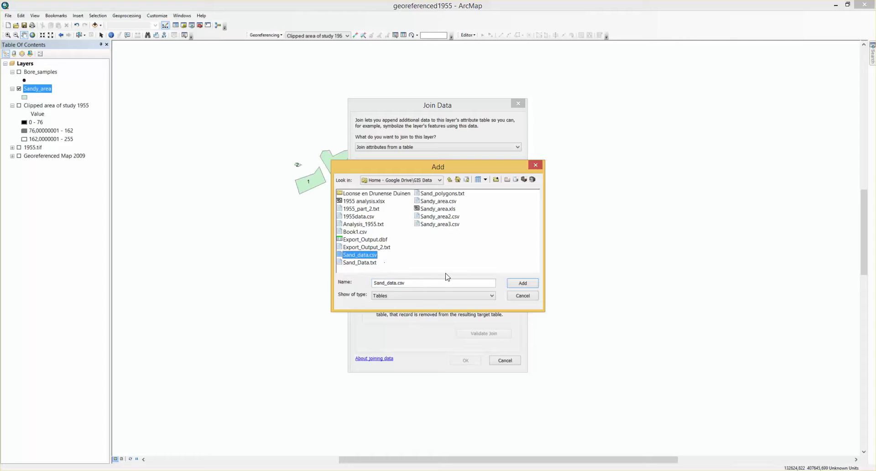
click(519, 282)
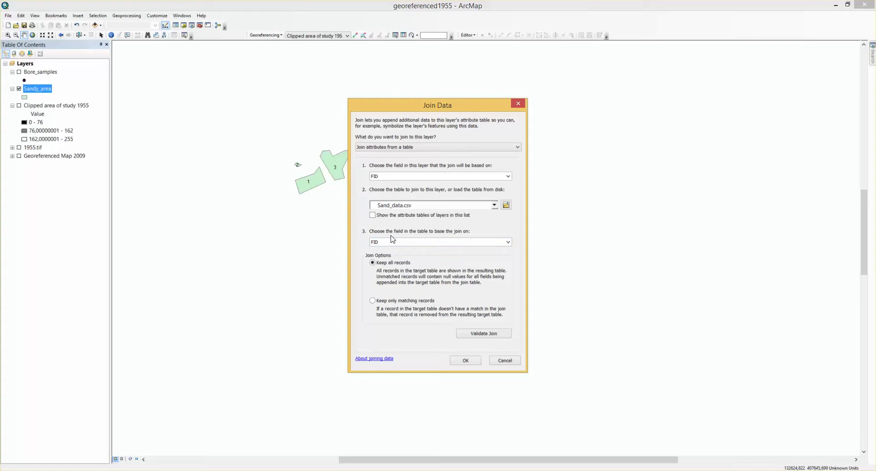
click(471, 364)
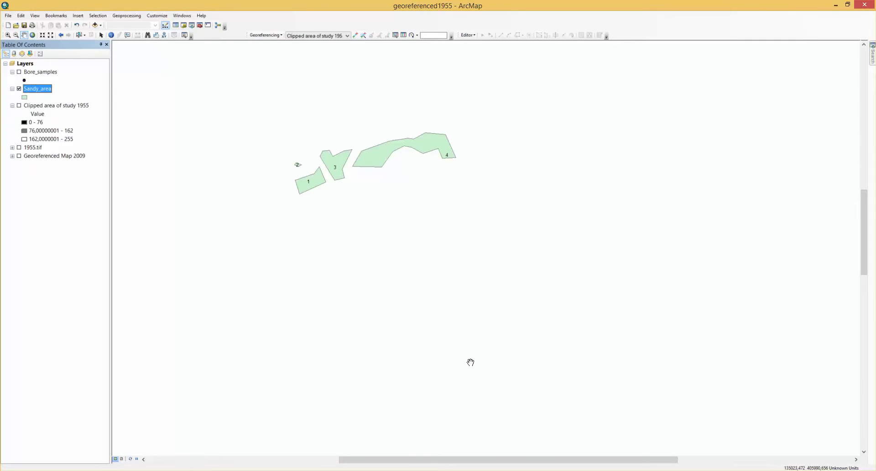
Examine the joined measurement columns in the Sandy_area attribute table, widening the table to show all fields.
right_click(43, 93)
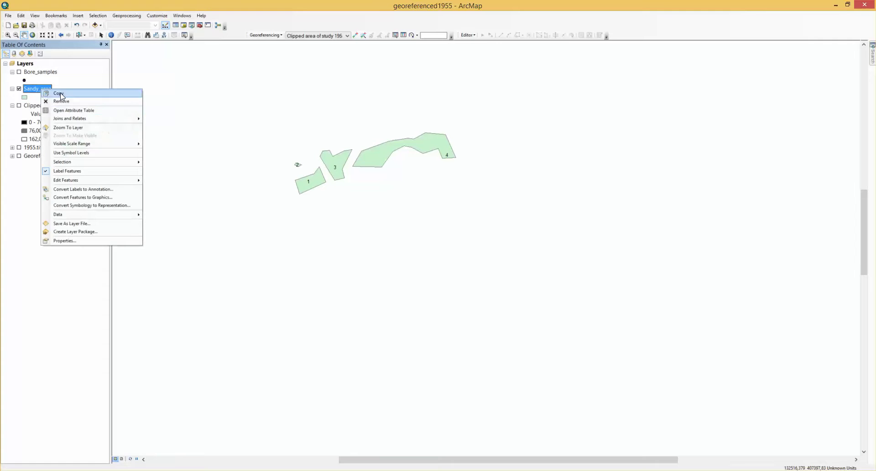
click(73, 110)
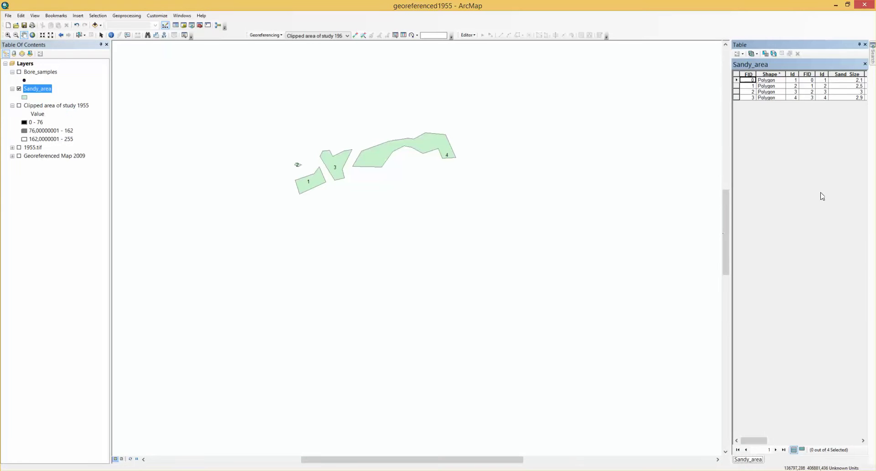
drag(731, 186, 651, 187)
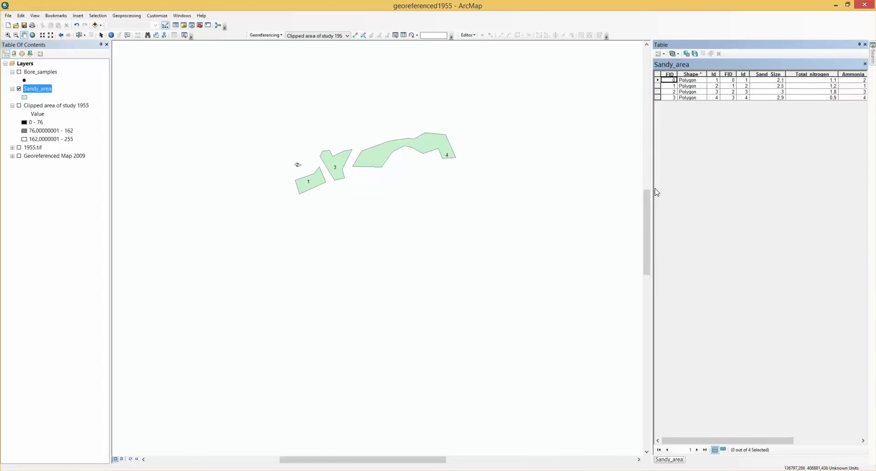
drag(652, 192, 573, 190)
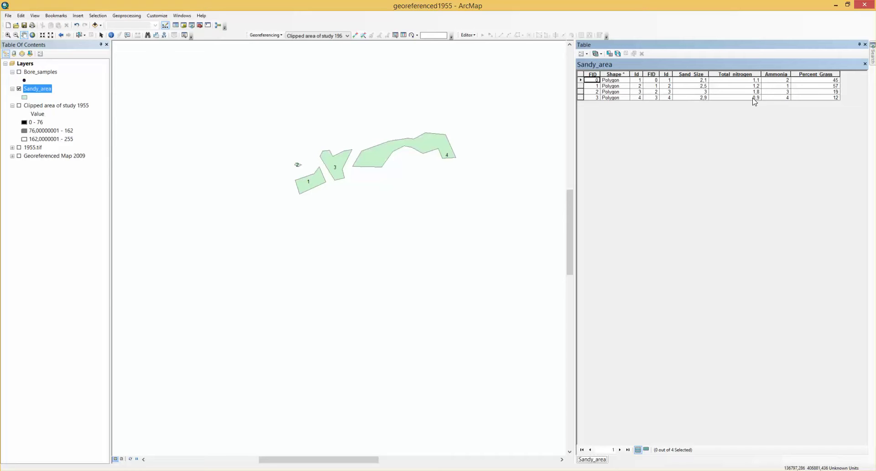
Check the field type and number format of the Sand_Size column and close the attribute table.
click(690, 75)
right_click(690, 74)
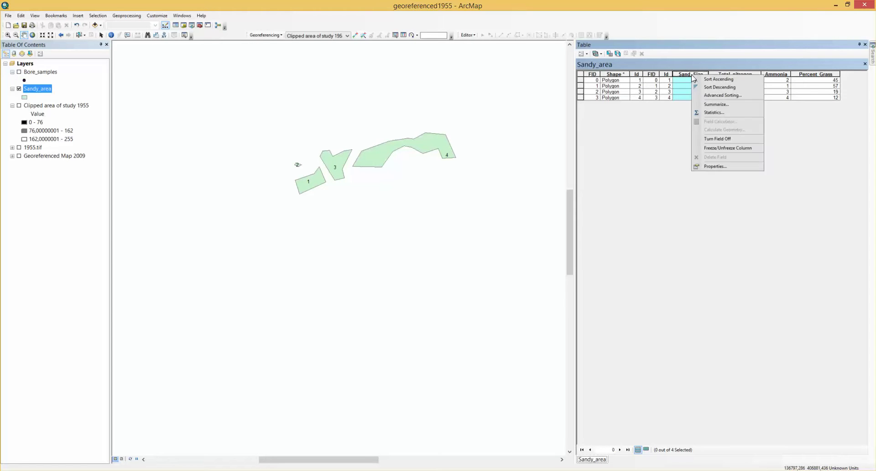
click(721, 166)
click(497, 237)
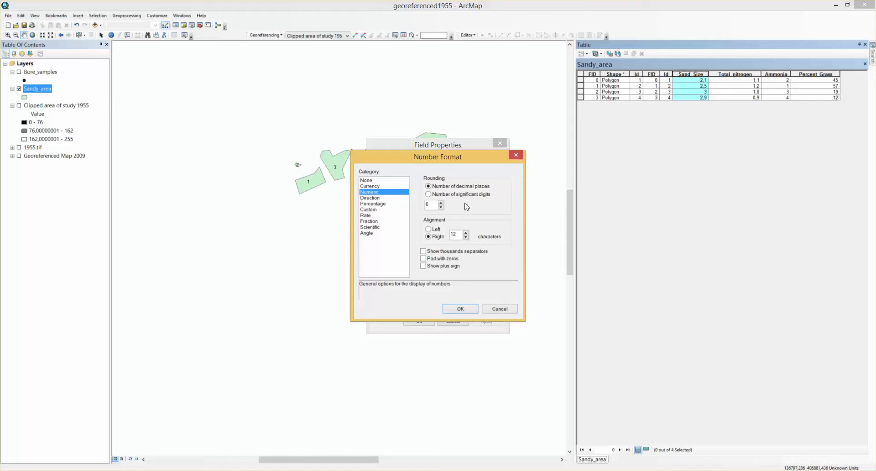
click(460, 309)
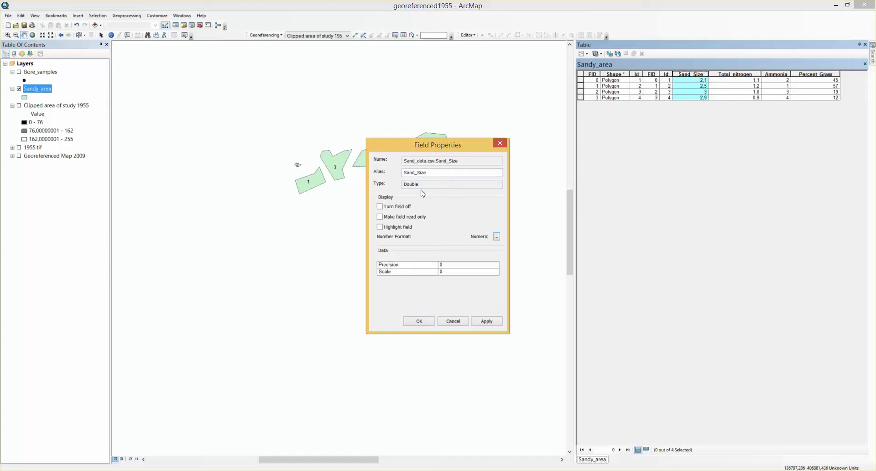
click(496, 236)
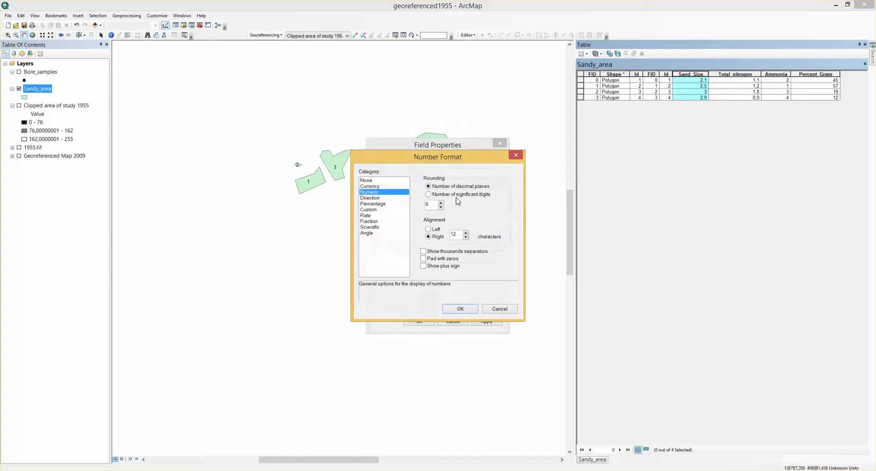
click(460, 308)
key(Return)
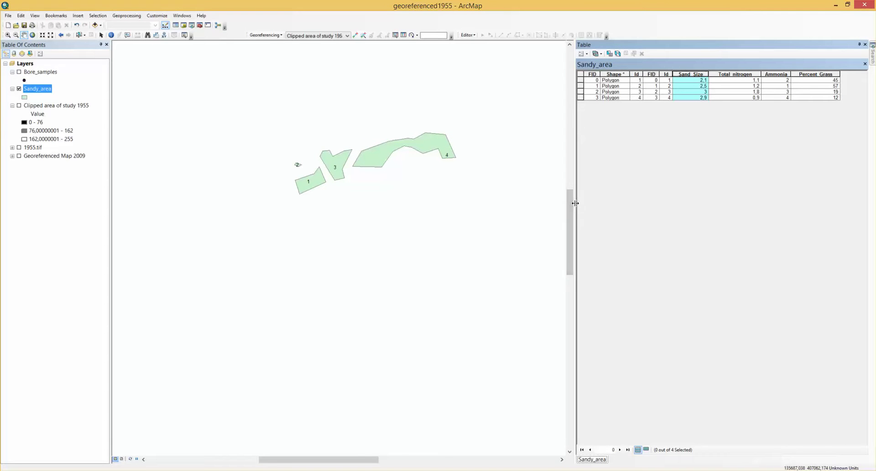
drag(604, 208, 606, 211)
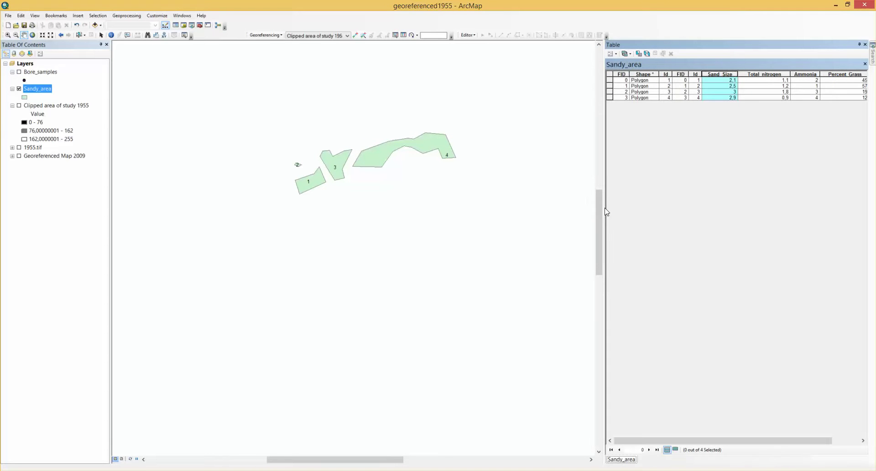
click(865, 45)
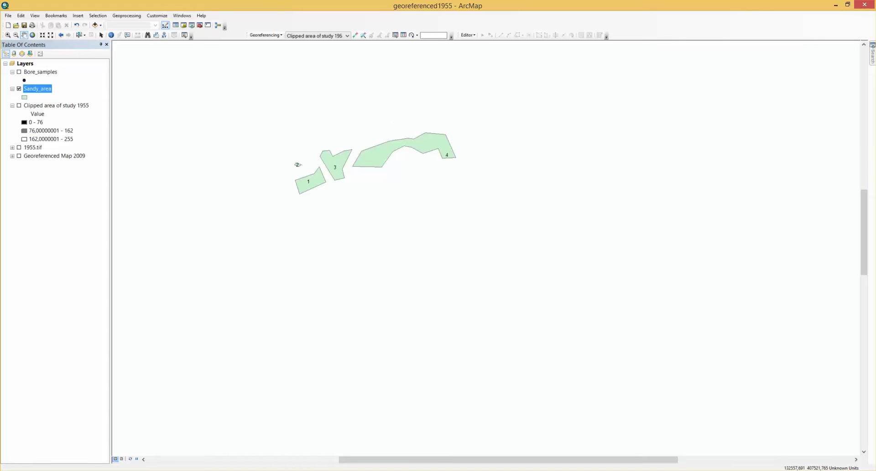
Show the Clipped area of study 1955 layer and set the Sandy_area symbology to graduated colors by Sand_Size.
click(19, 105)
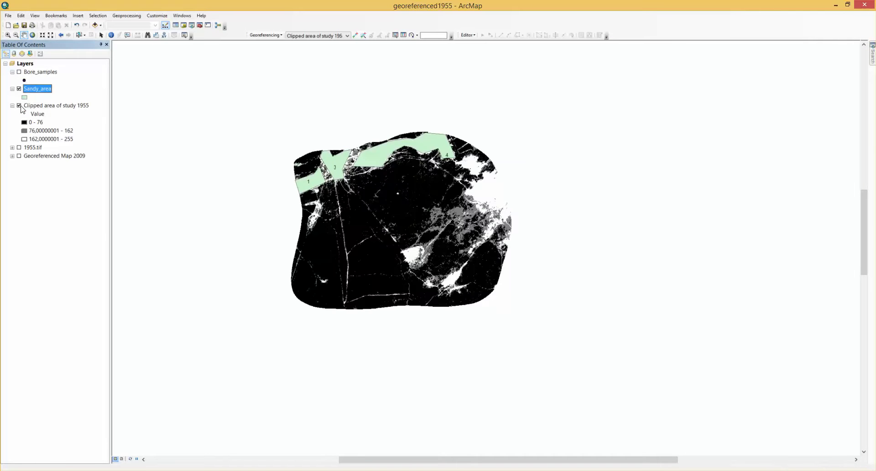
right_click(37, 91)
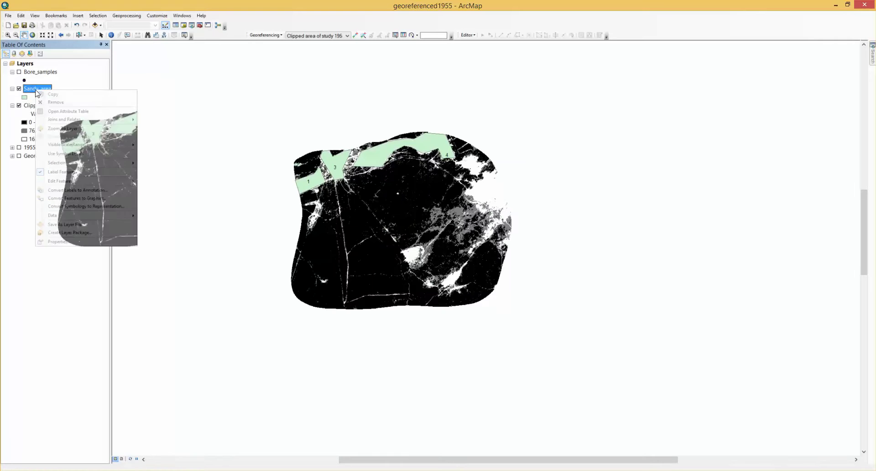
click(79, 242)
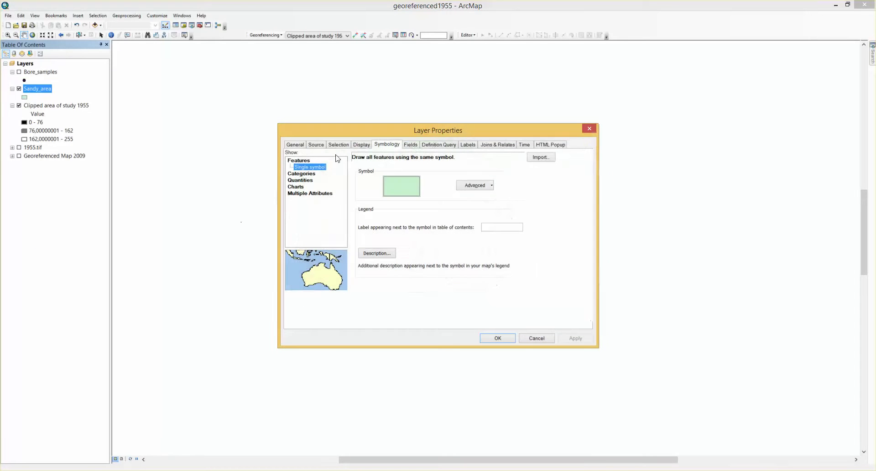
click(303, 181)
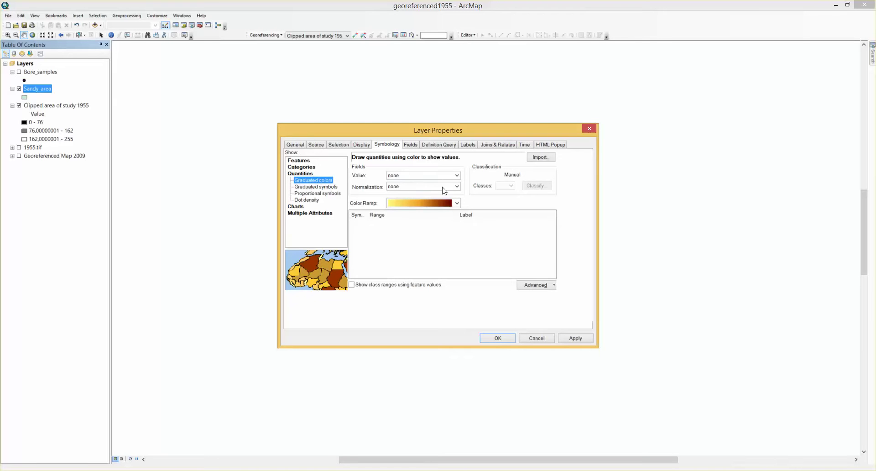
click(456, 176)
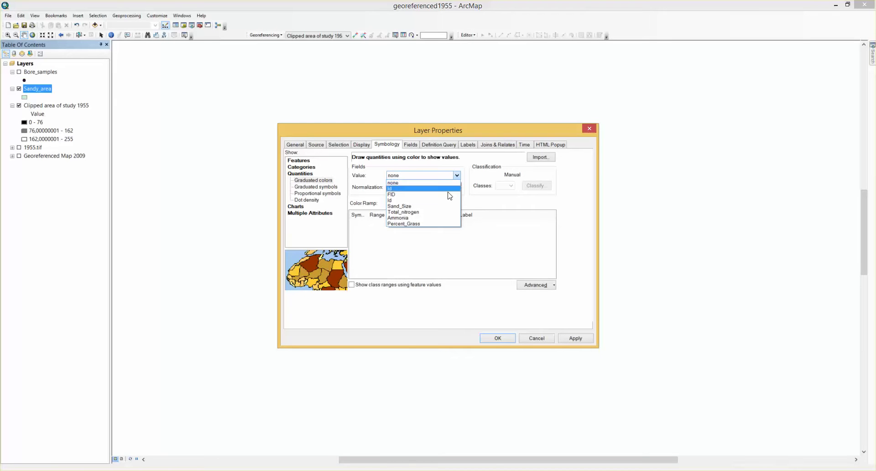
click(433, 206)
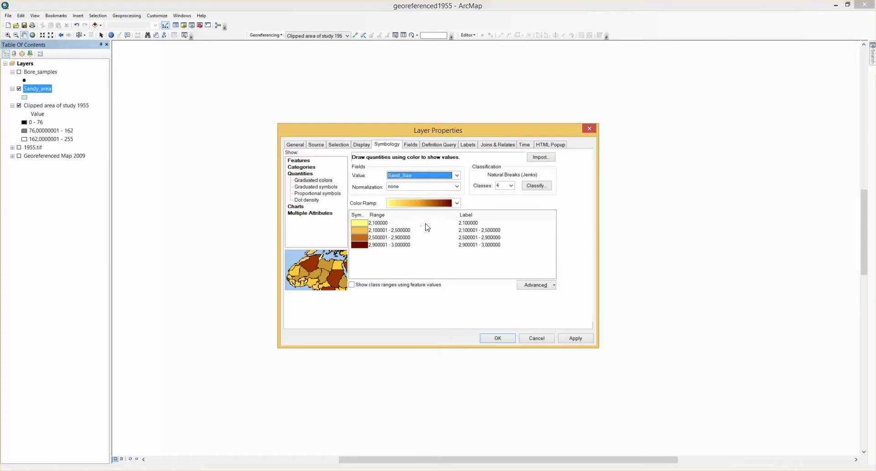
Keep 4 classes for the Sand_Size classification and apply the symbology to the Sandy_area polygons.
click(511, 186)
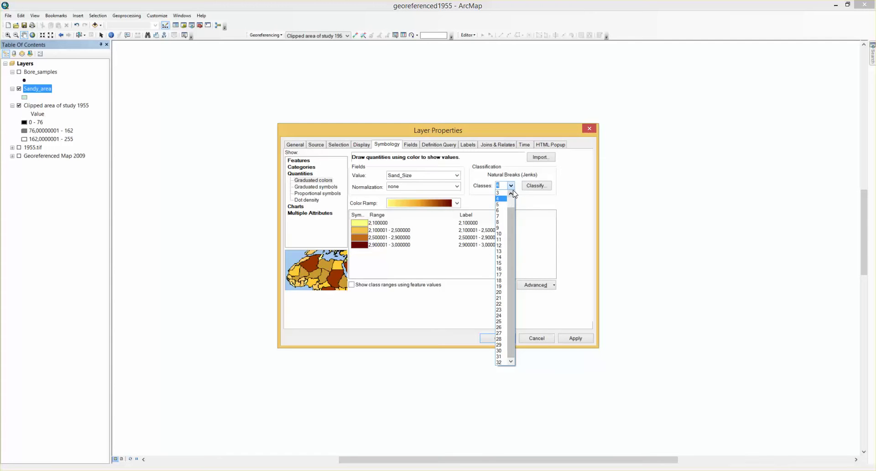
click(500, 199)
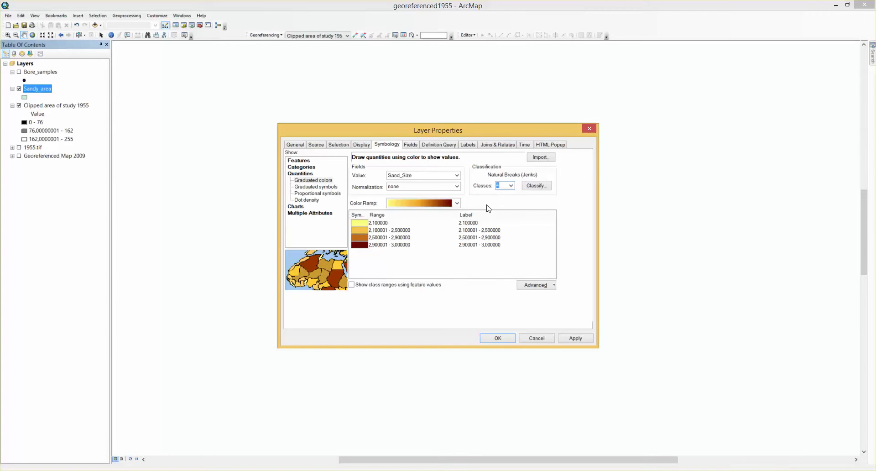
click(497, 338)
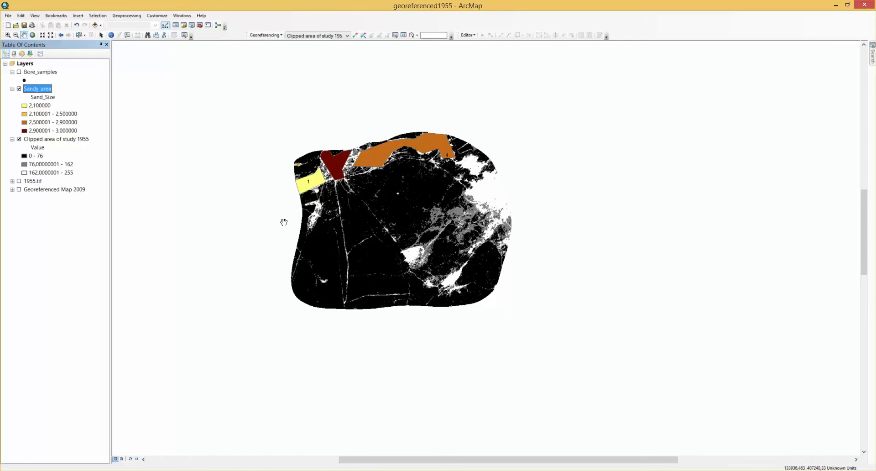
Show the map in layout view.
click(123, 460)
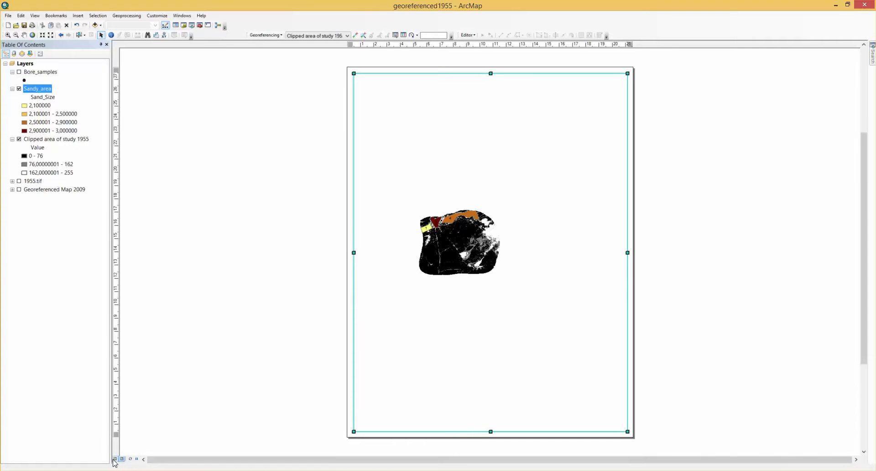
click(115, 461)
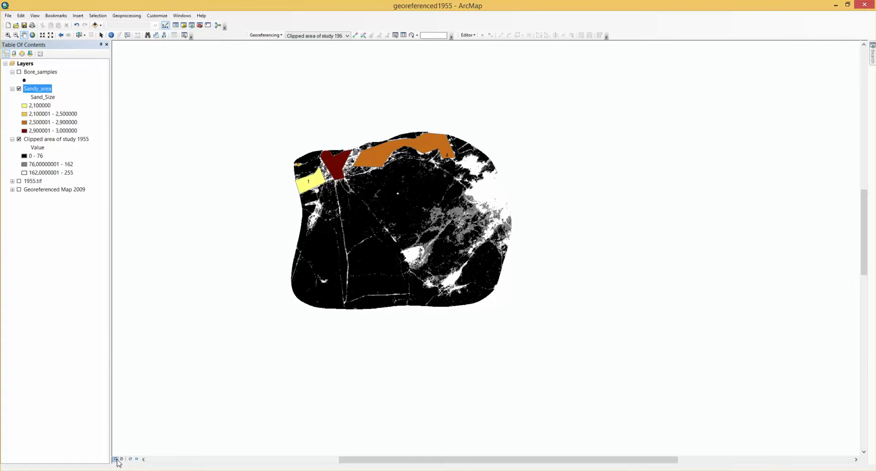
click(122, 460)
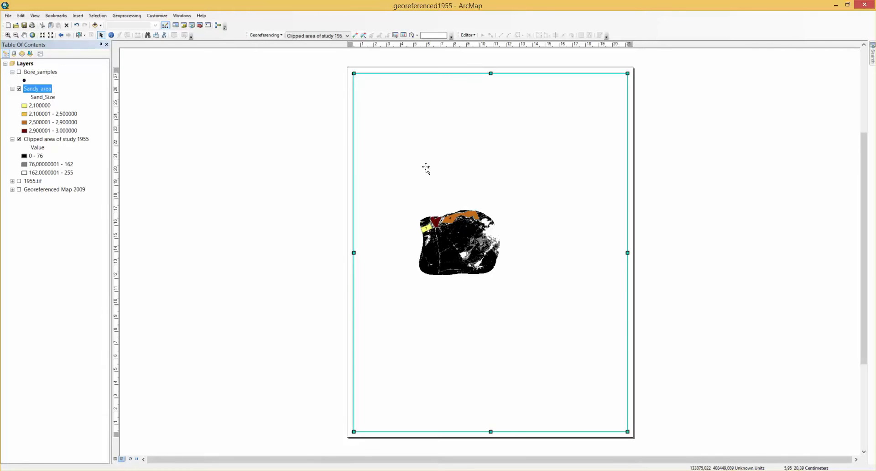
Insert a one-column legend for Sandy_area and Clipped area of study 1955 and place it in the lower-right corner of the page.
click(77, 15)
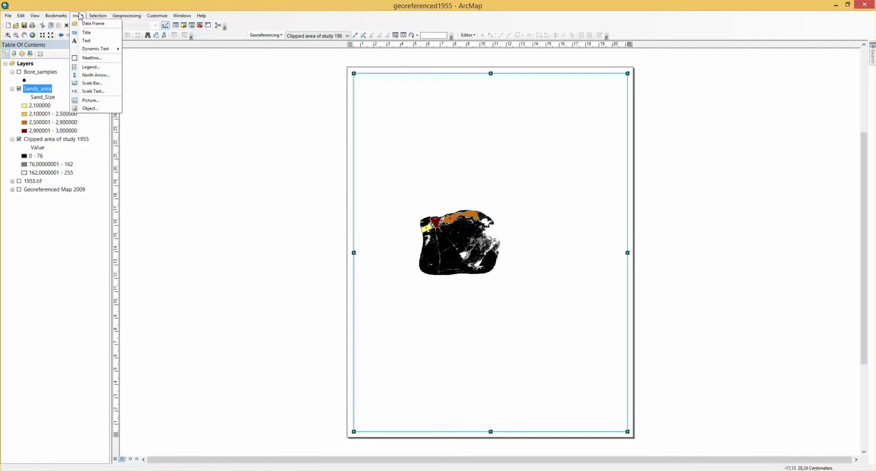
click(93, 68)
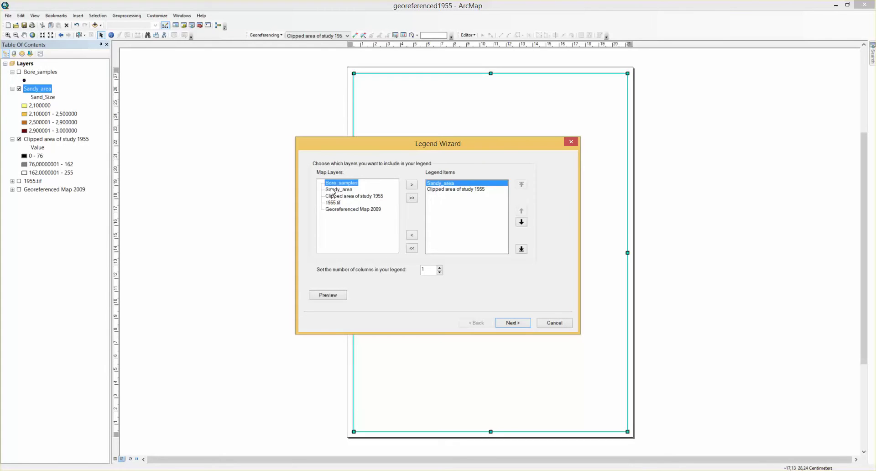
click(338, 189)
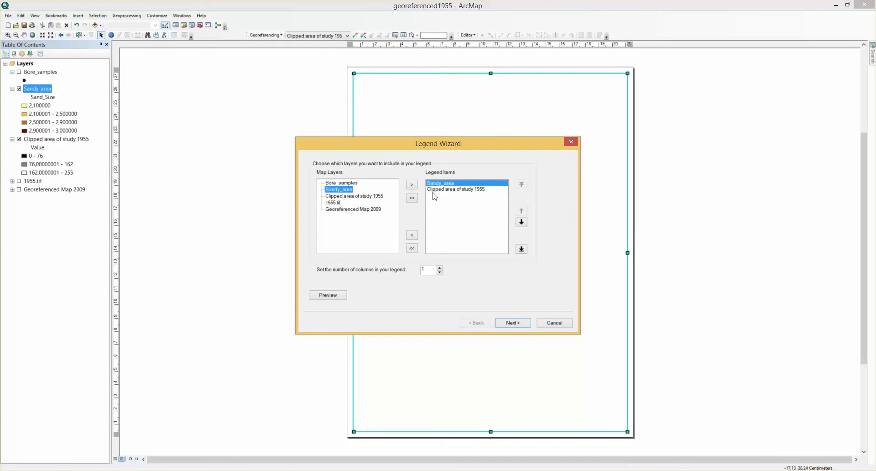
click(522, 325)
click(517, 325)
click(513, 323)
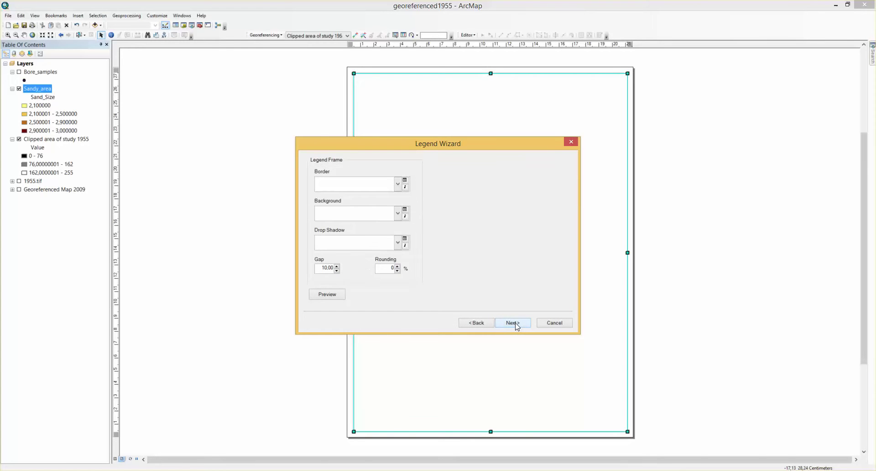
click(513, 323)
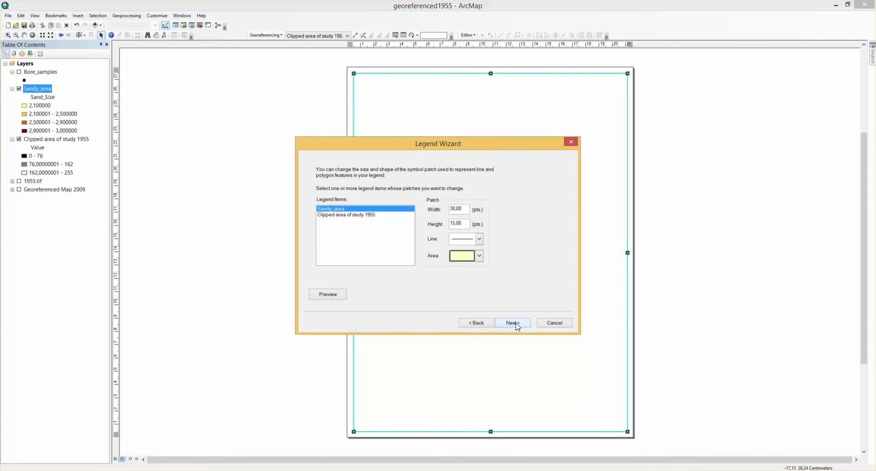
click(513, 322)
click(513, 323)
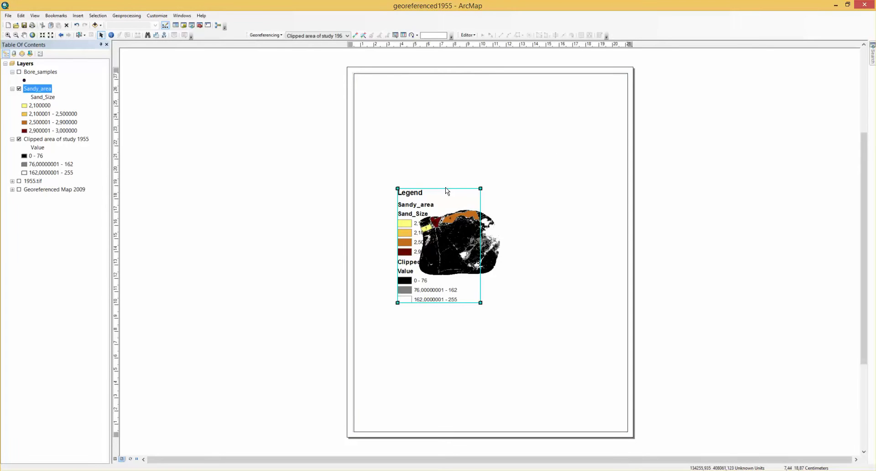
drag(446, 188, 586, 307)
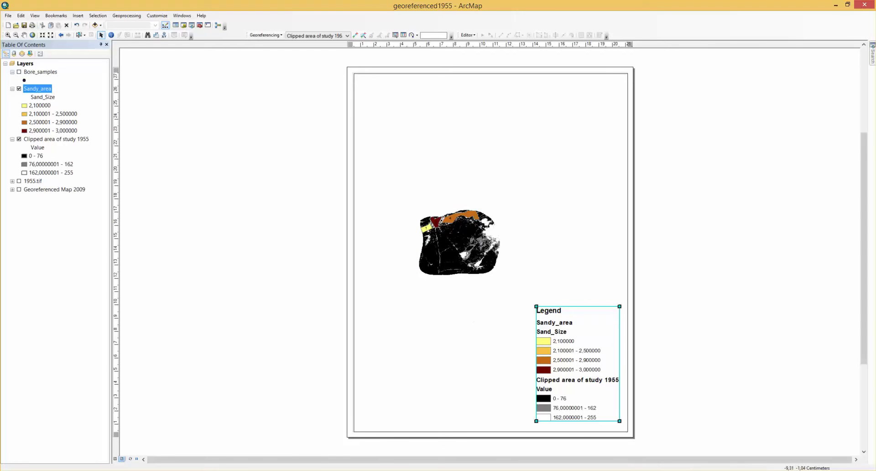
Enlarge the map in data view so the study area fills more of the page, and return to layout view.
click(115, 458)
scroll(346, 276, up, 1)
scroll(346, 275, down, 3)
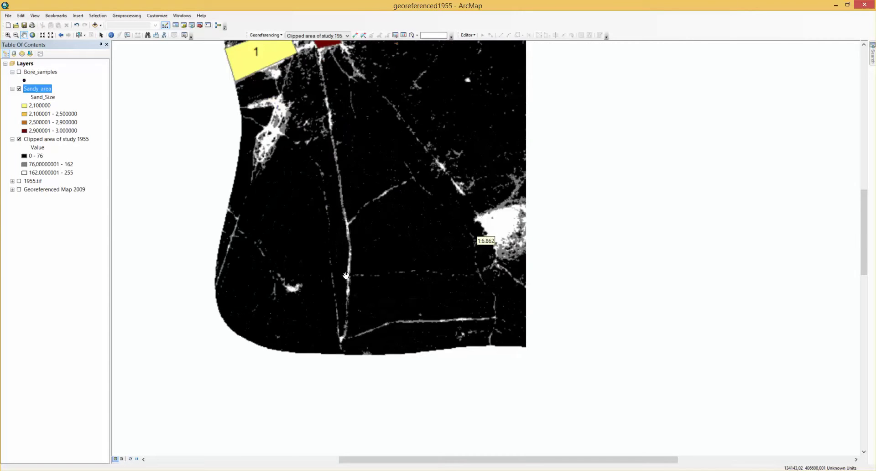
click(122, 459)
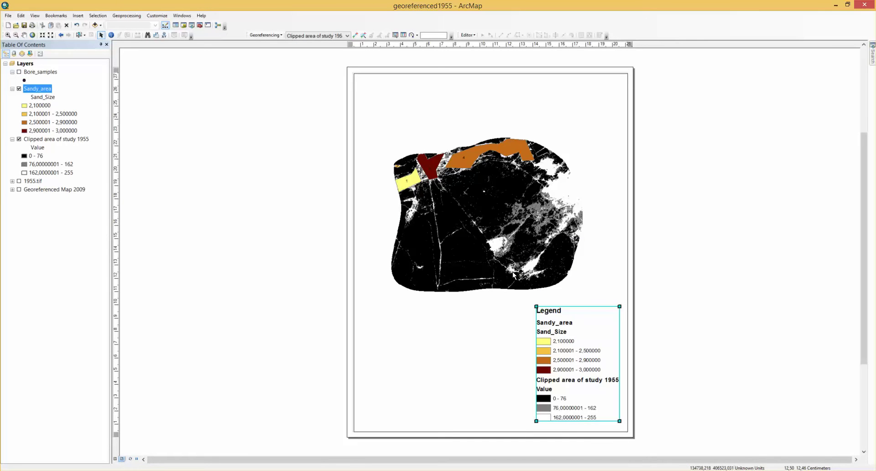
Shrink the Layers data frame to the lower half of the page, undoing any move of the frame.
click(368, 101)
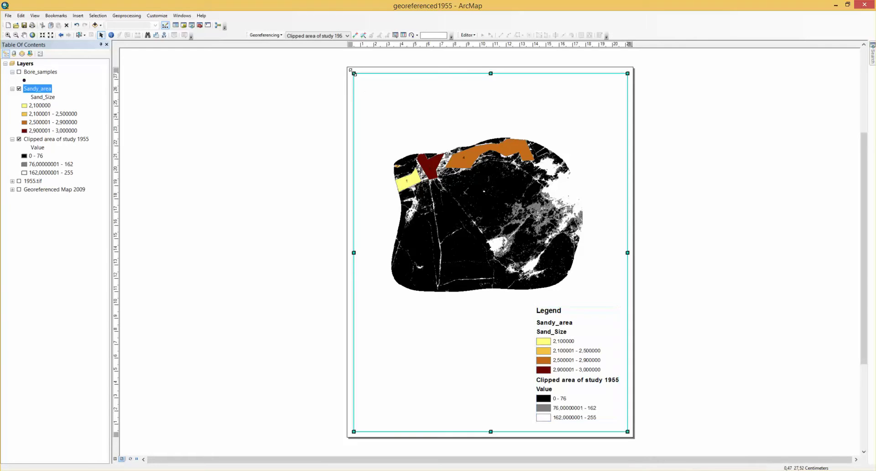
drag(354, 73, 352, 252)
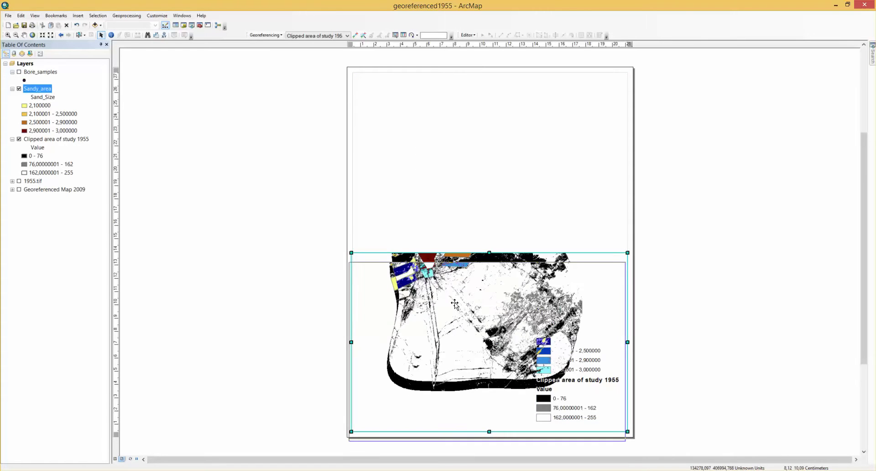
drag(457, 301, 465, 276)
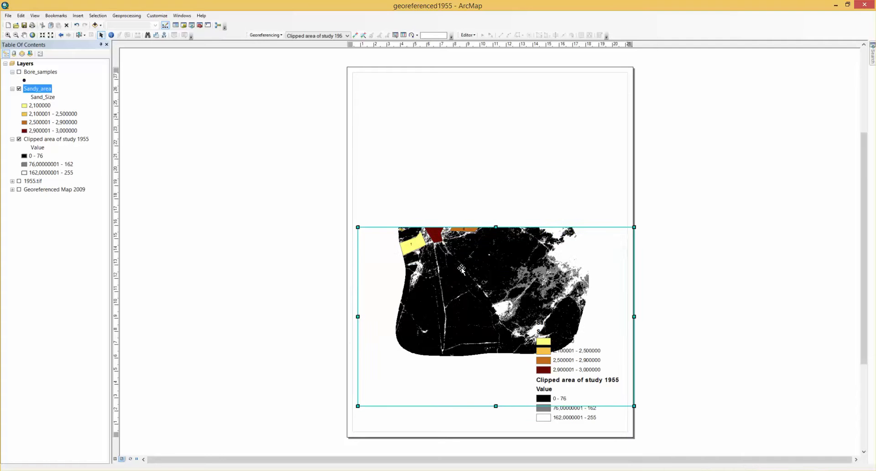
key(ctrl+z)
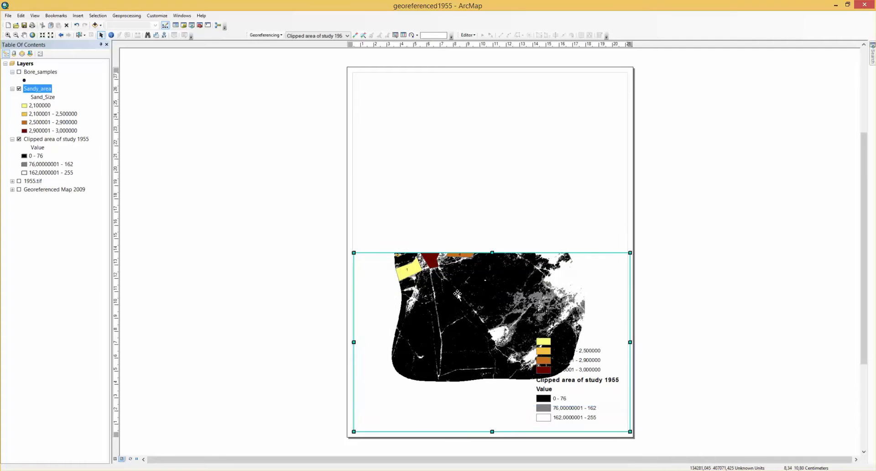
Reduce and shift the map in data view so the study area sits beside the legend in the layout's lower frame.
click(115, 458)
scroll(414, 183, up, 4)
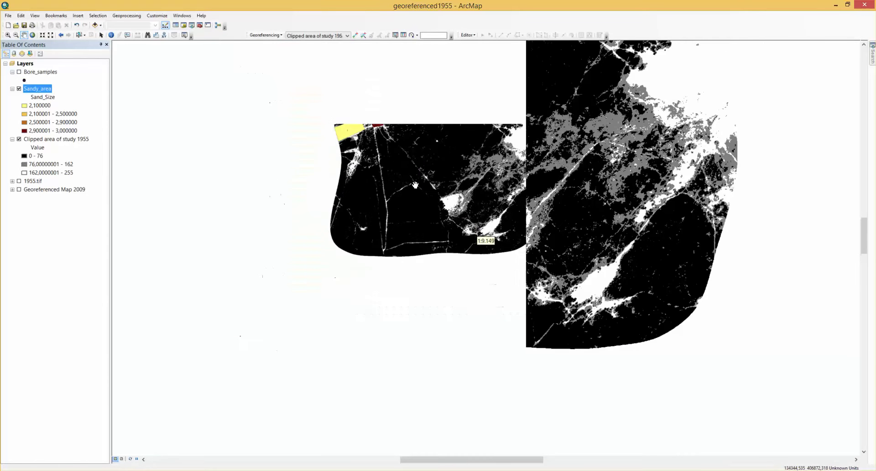
drag(571, 109, 368, 294)
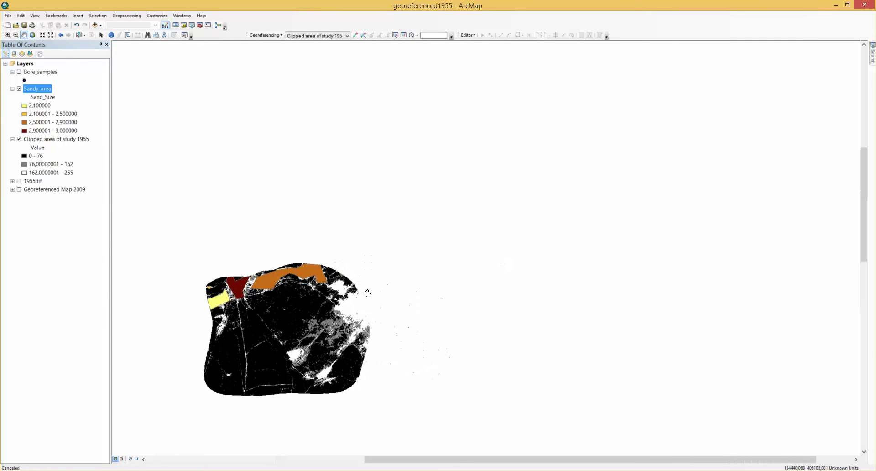
click(122, 458)
click(452, 177)
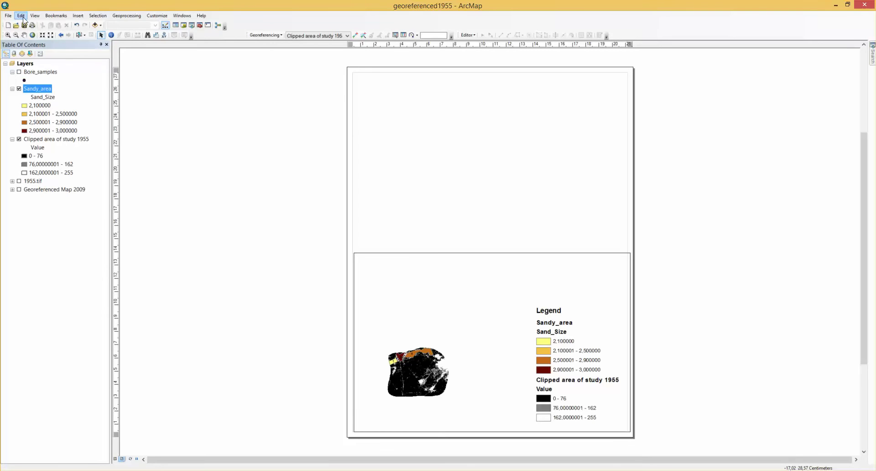
Insert a new data frame in the layout and size it to fill the upper half of the page.
click(80, 16)
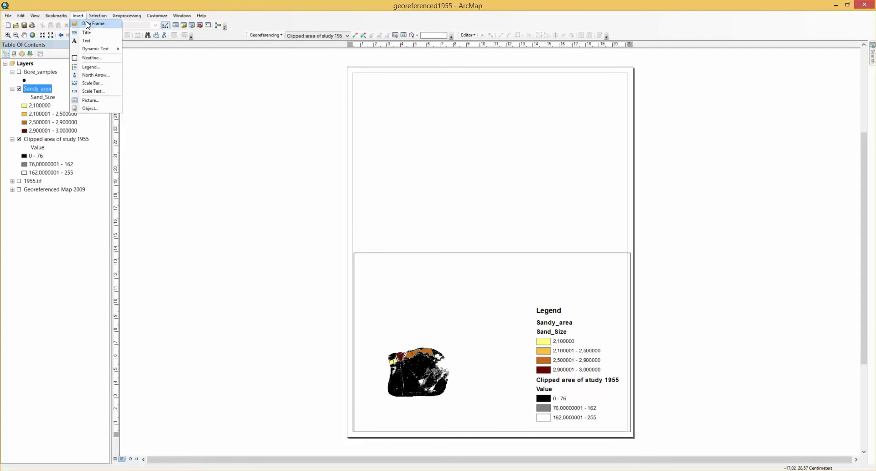
click(88, 24)
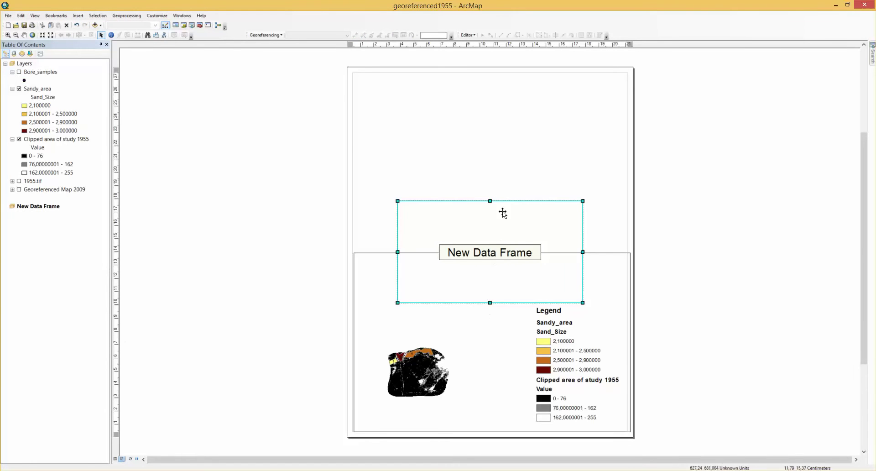
drag(501, 201, 453, 72)
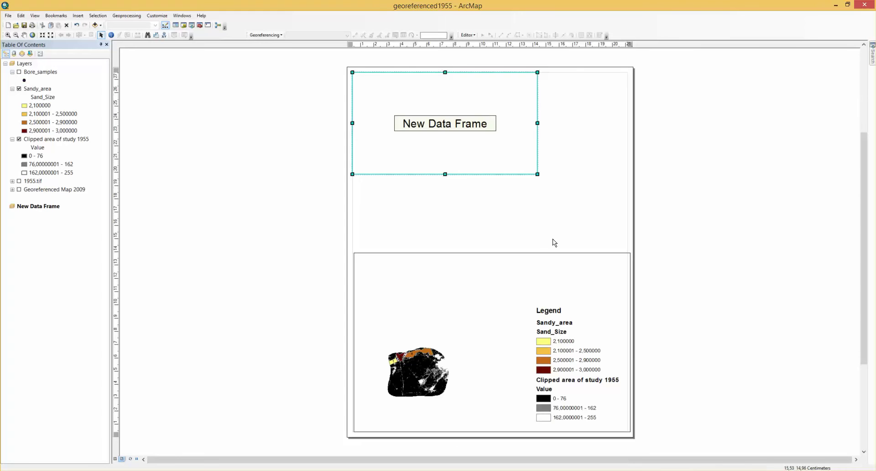
drag(537, 174, 628, 251)
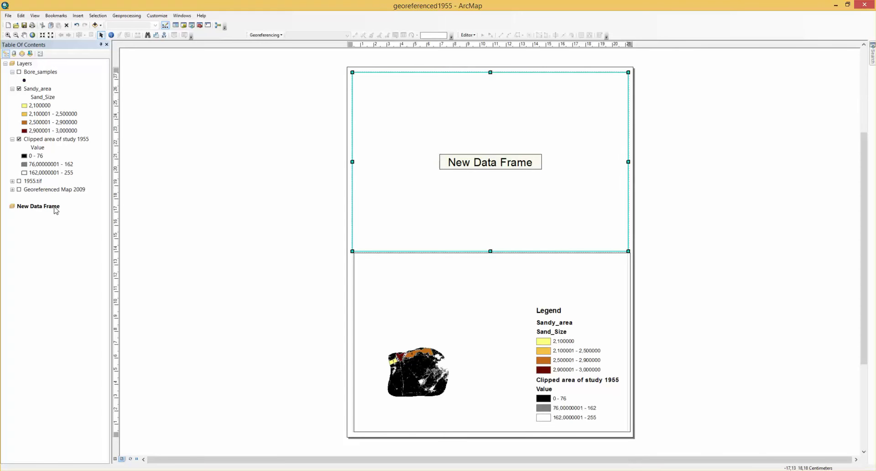
Copy the Sandy_area layer from Layers into New Data Frame in data view, accepting the unknown spatial reference.
click(115, 459)
drag(38, 90, 38, 239)
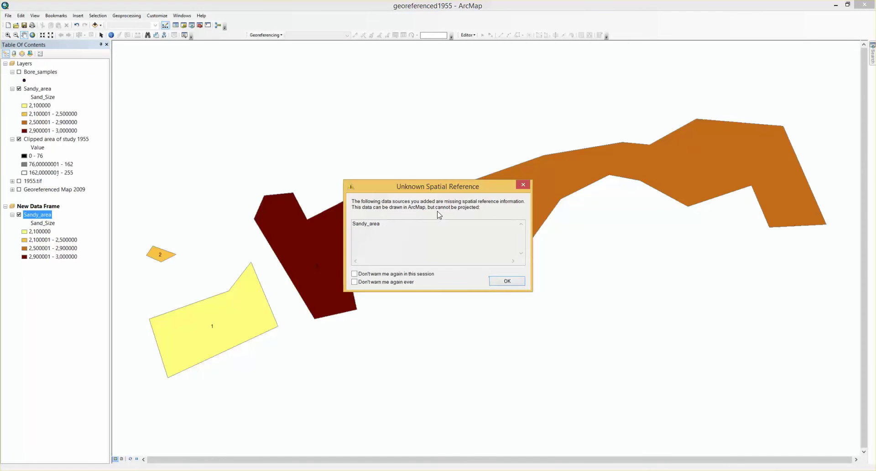
click(504, 281)
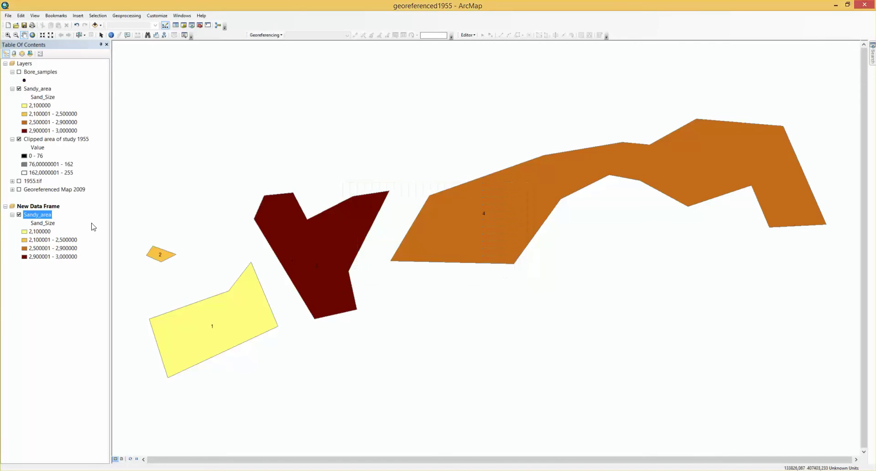
Set the graduated colors of the Sandy_area layer in New Data Frame to use the Total_nitrogen field.
double_click(45, 217)
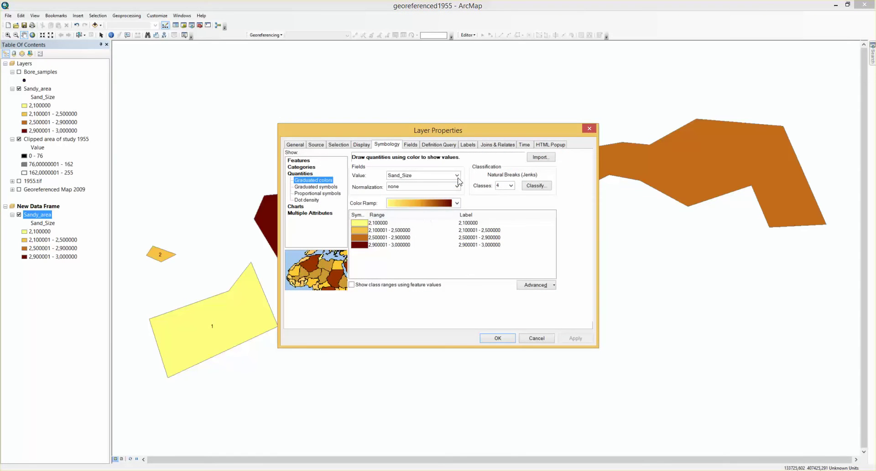
click(457, 176)
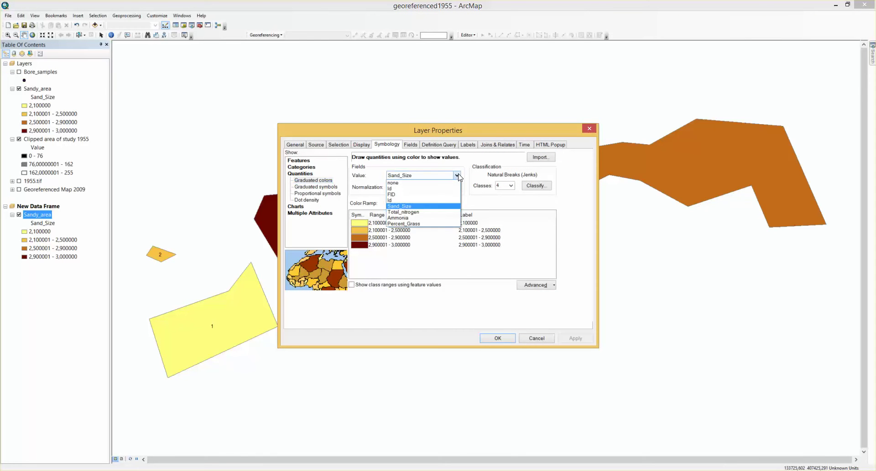
click(439, 213)
click(498, 338)
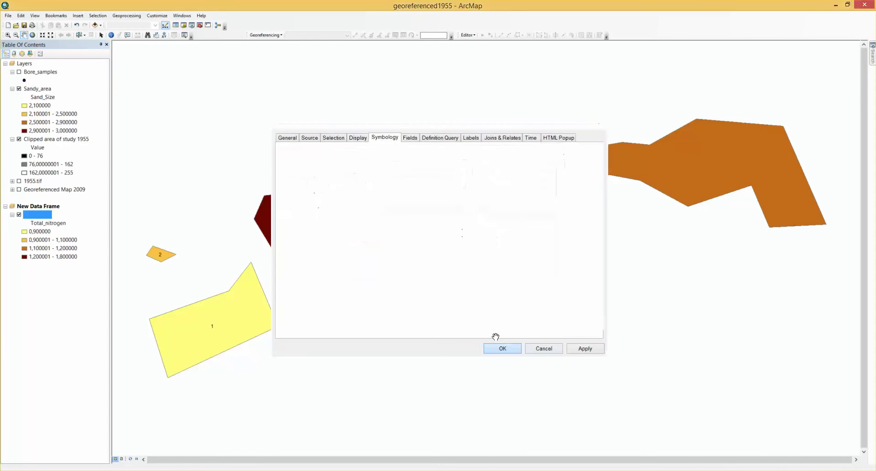
Insert a one-column Total_nitrogen legend for Sandy_area in the layout and place it in the upper frame's lower-right corner.
click(122, 458)
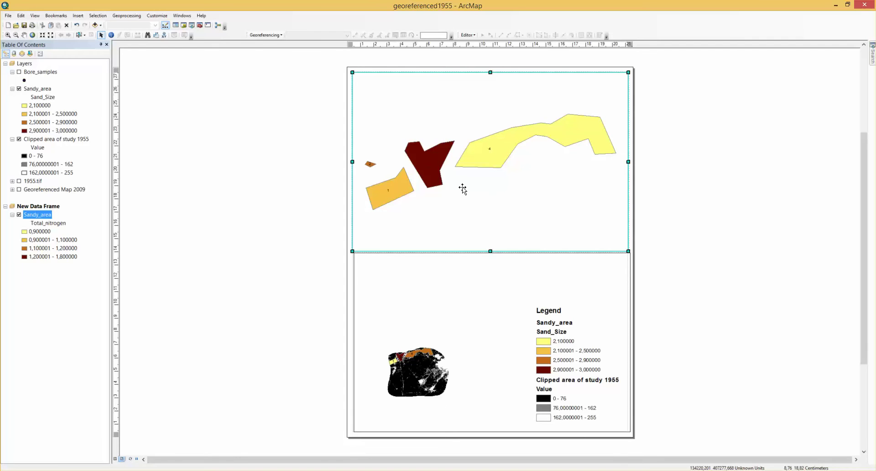
click(80, 17)
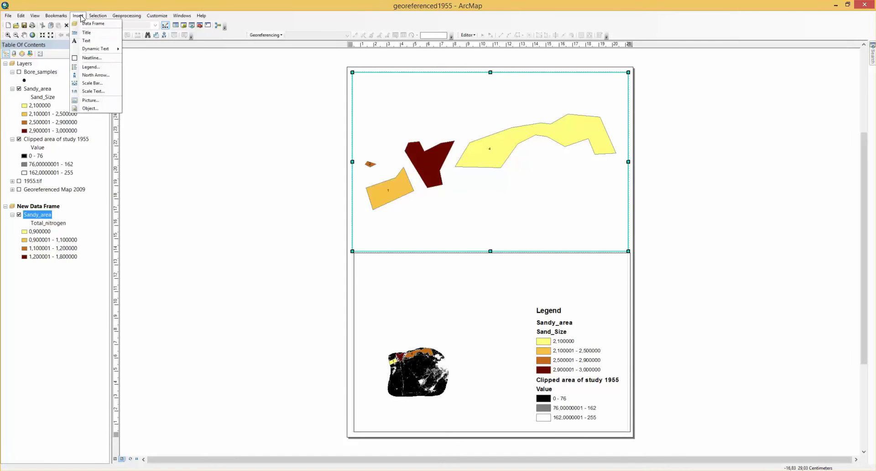
click(91, 67)
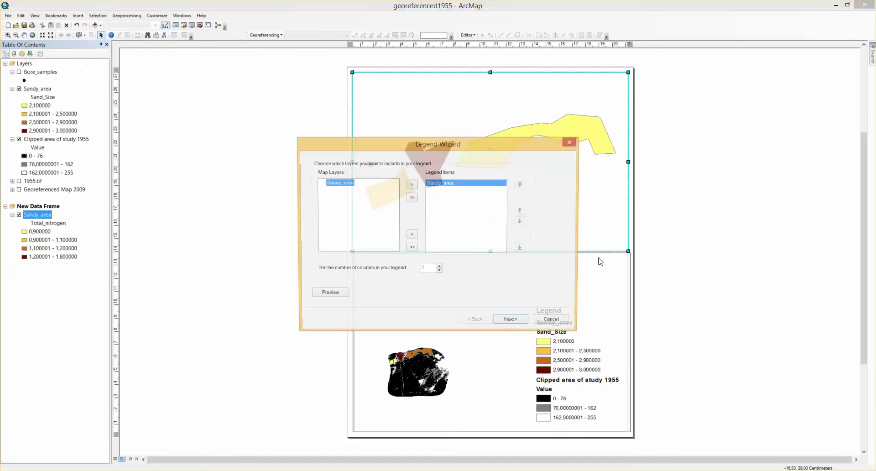
click(520, 325)
click(520, 325)
click(518, 327)
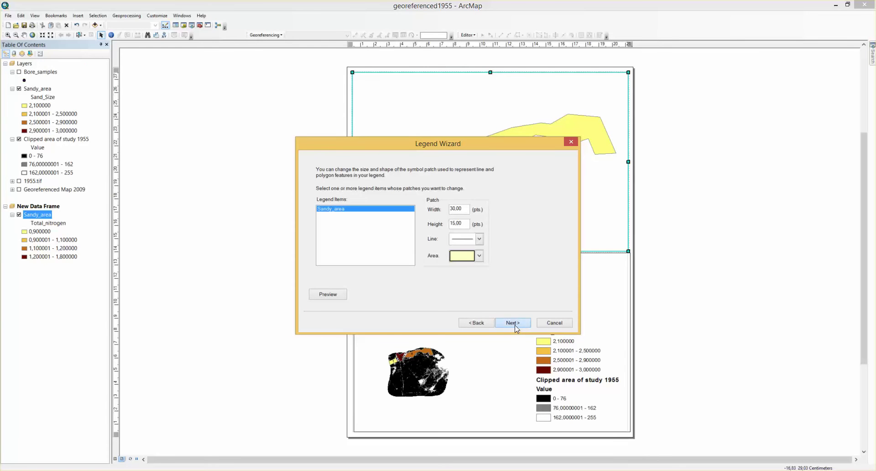
click(518, 328)
click(513, 322)
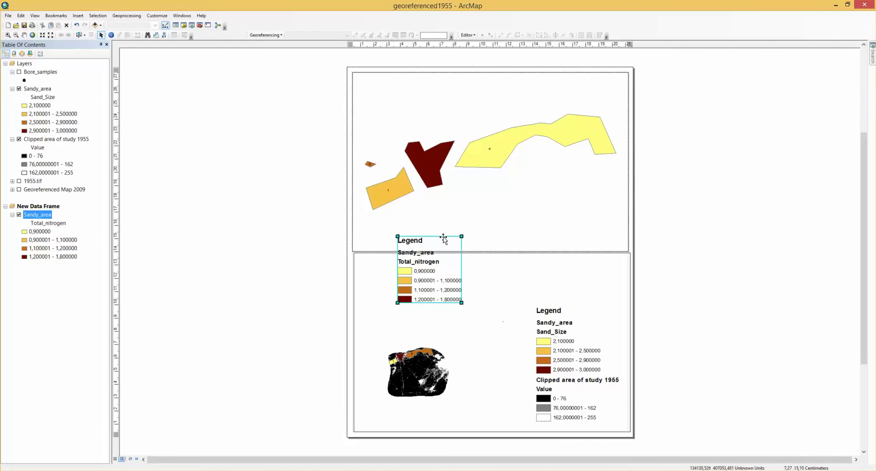
drag(443, 236, 598, 174)
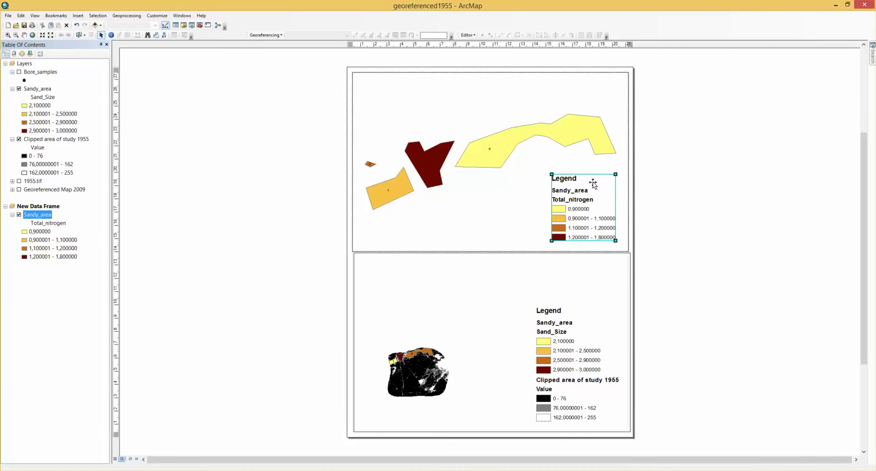
click(743, 254)
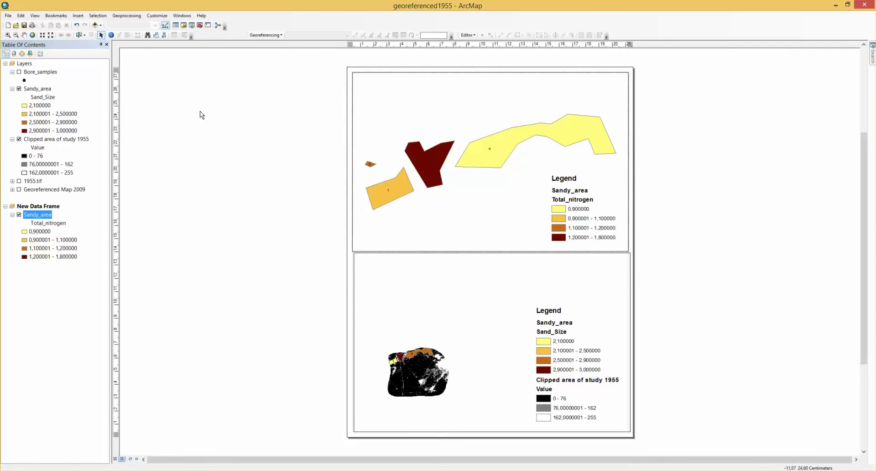
Start exporting the layout map to the GIS Data folder and choose JPEG as the output format.
click(9, 17)
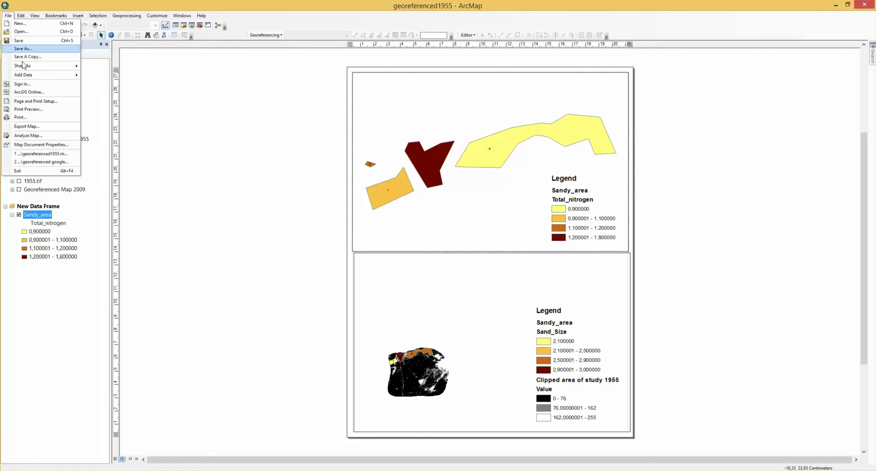
click(40, 128)
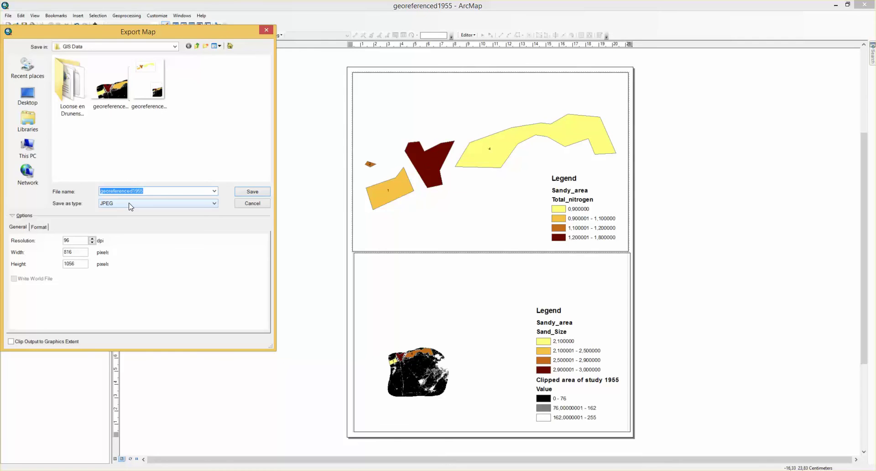
click(130, 207)
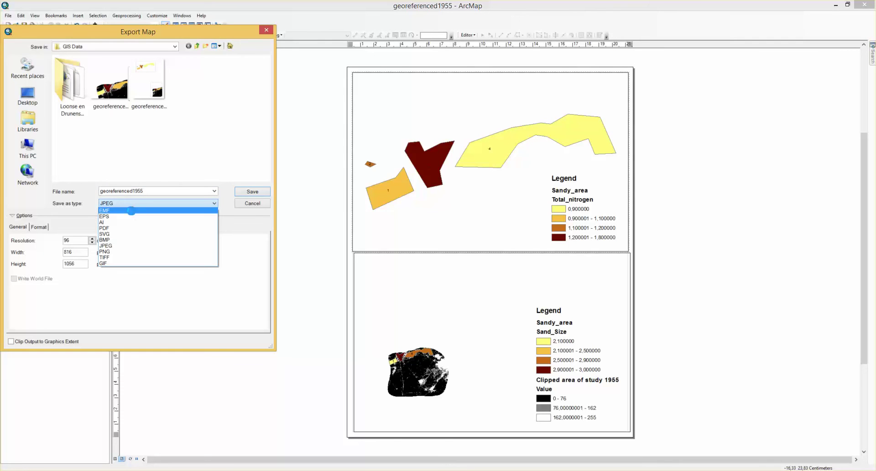
click(133, 211)
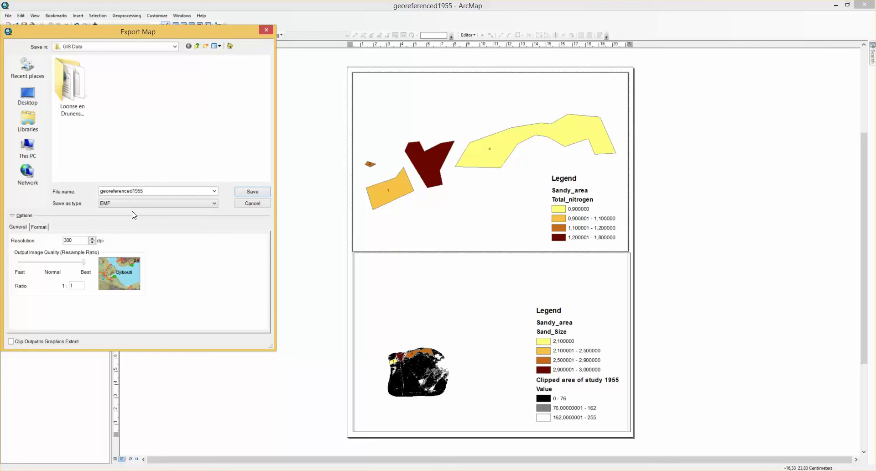
click(132, 203)
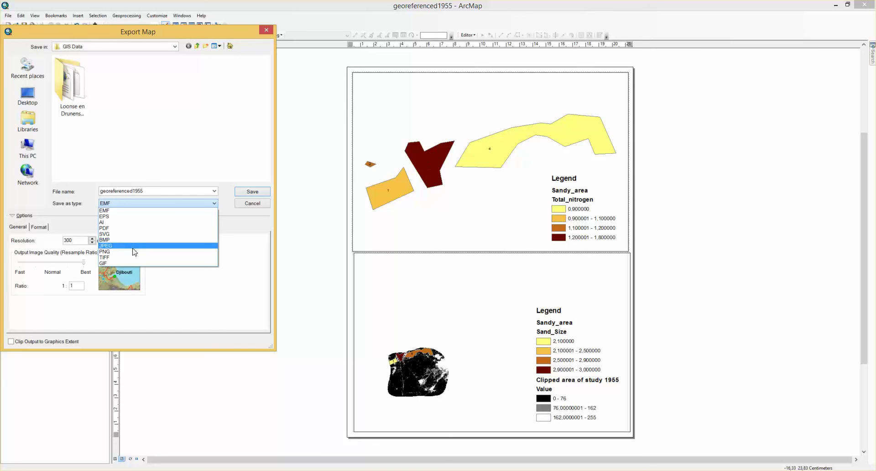
click(134, 246)
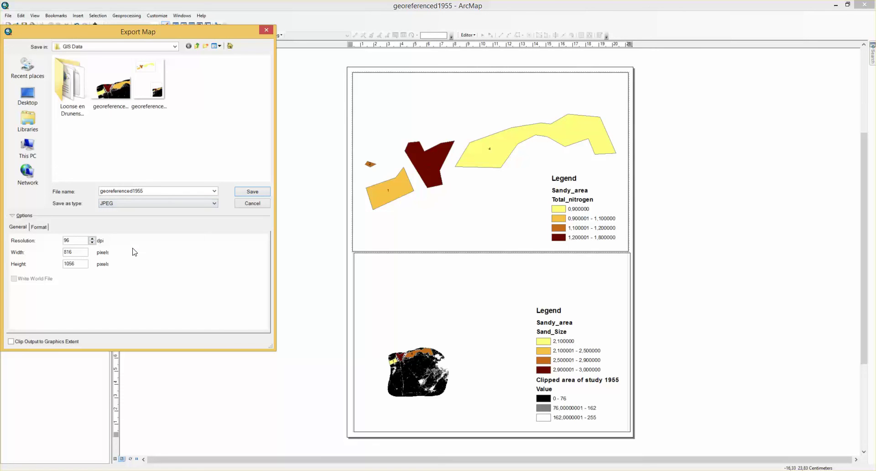
Adjust the export resolution and save the JPEG under the file name map, and return to data view.
click(92, 242)
click(92, 238)
click(92, 238)
click(121, 192)
text(map)
key(Return)
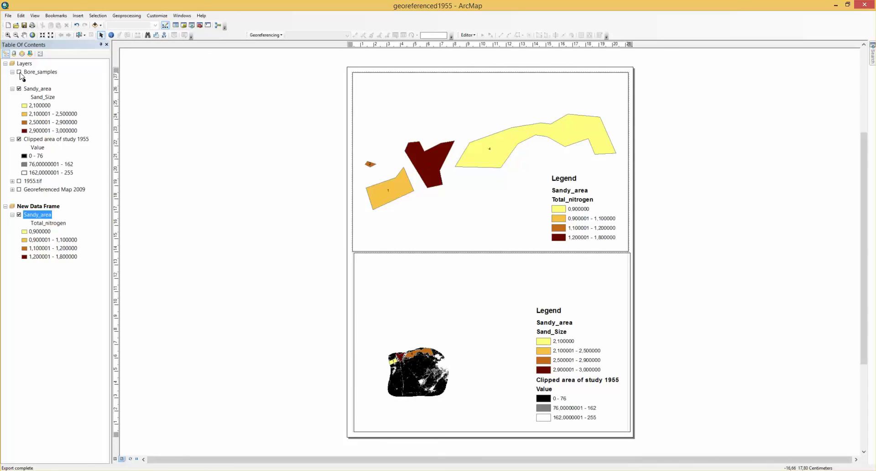
click(115, 459)
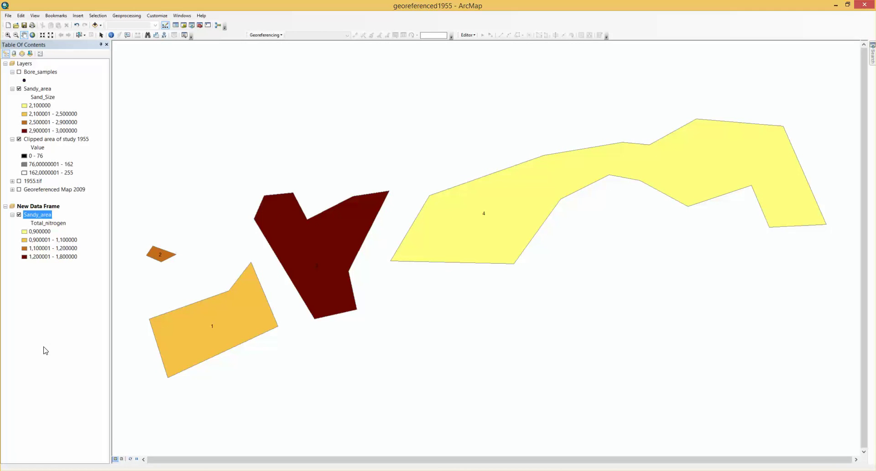